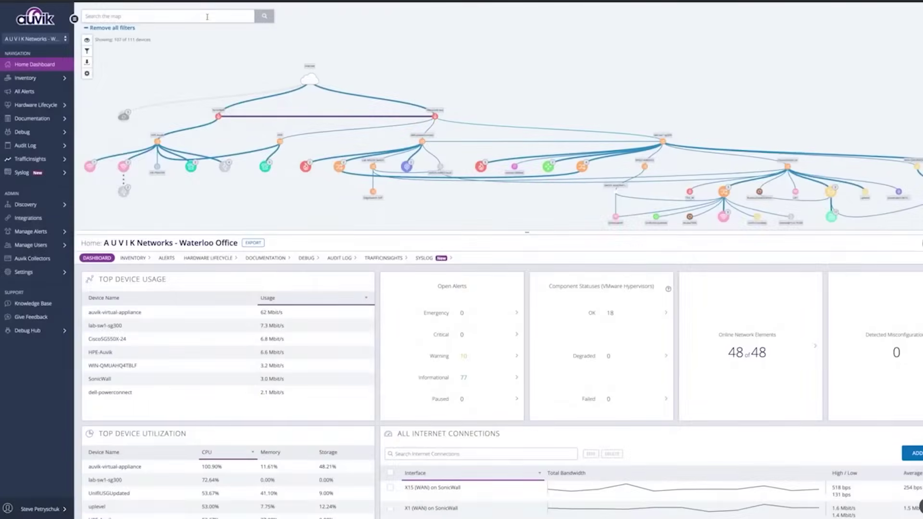
Step: Search the Auvik map for 'vlan 70', highlight VLAN 70 (Lab), then clear the filter
{"action": "left_click", "coordinate": [207, 16]}
{"action": "type", "text": "vlan 70"}
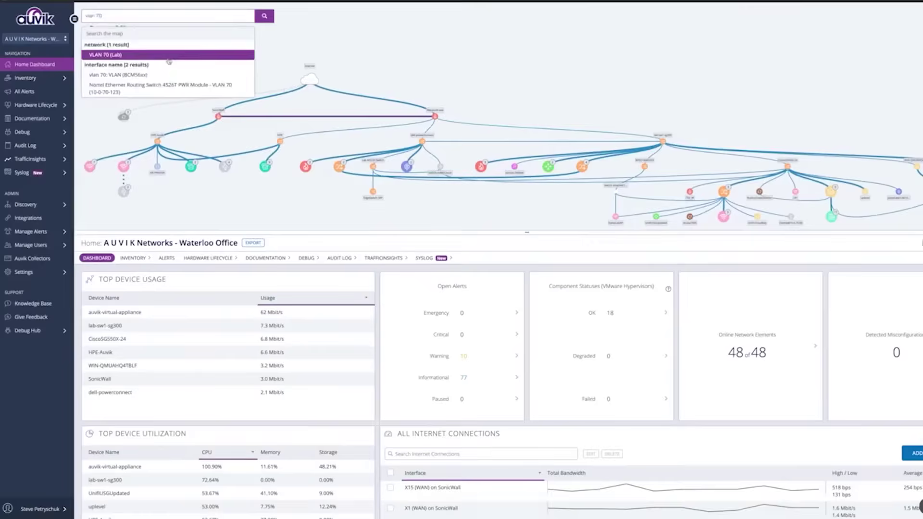
{"action": "left_click", "coordinate": [168, 56]}
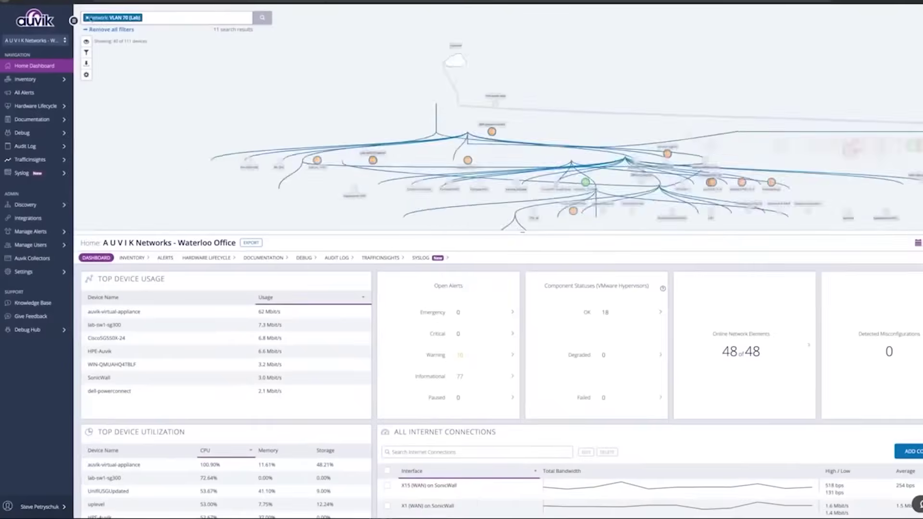
{"action": "left_click", "coordinate": [132, 31]}
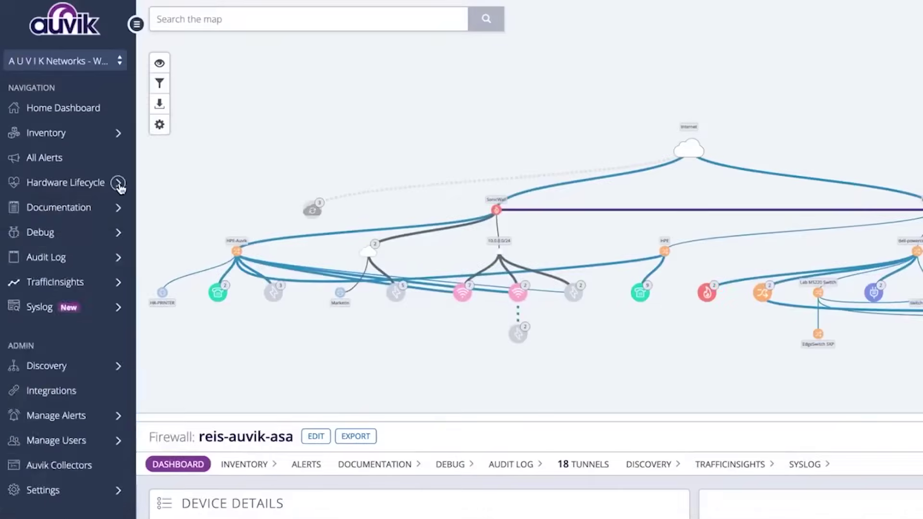
Step: Search the device lifecycle status list for 'as' and open the rels-auvik-asa firewall
{"action": "left_click", "coordinate": [118, 181]}
{"action": "left_click", "coordinate": [103, 240]}
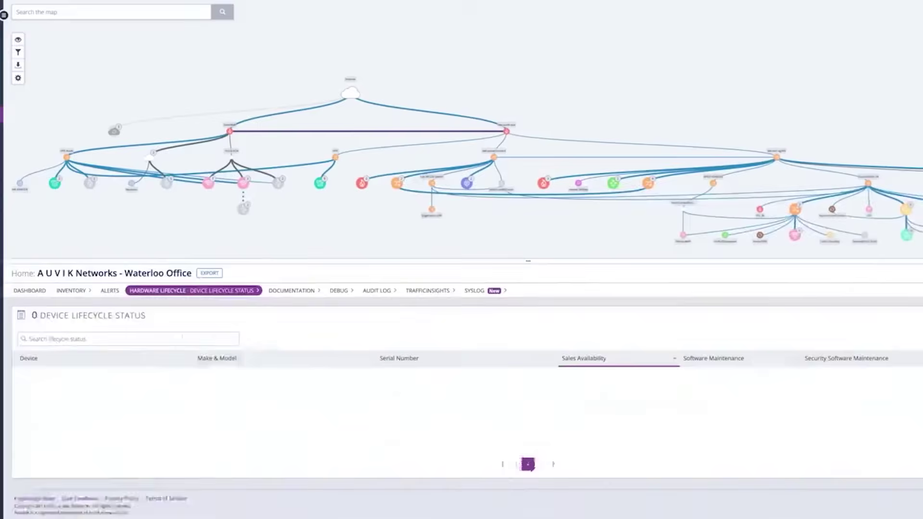
{"action": "type", "text": "as"}
{"action": "left_click", "coordinate": [45, 439]}
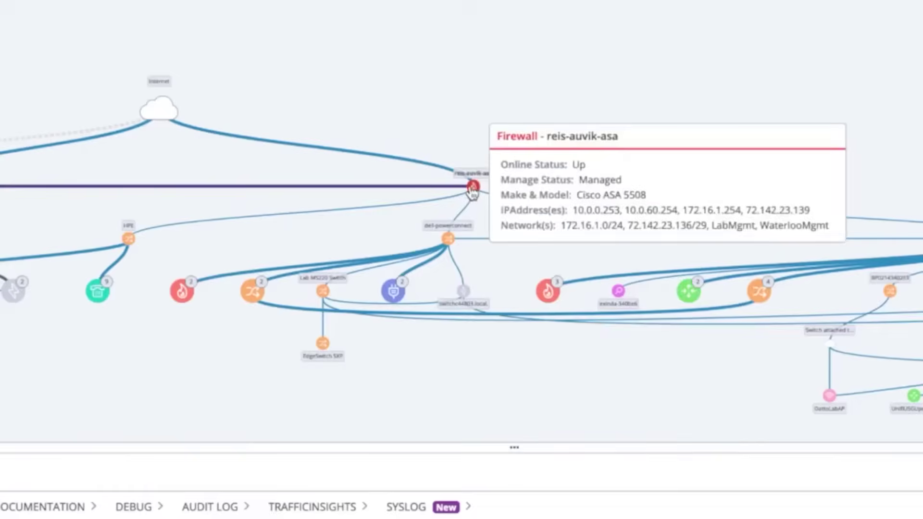
{"action": "left_click", "coordinate": [474, 189]}
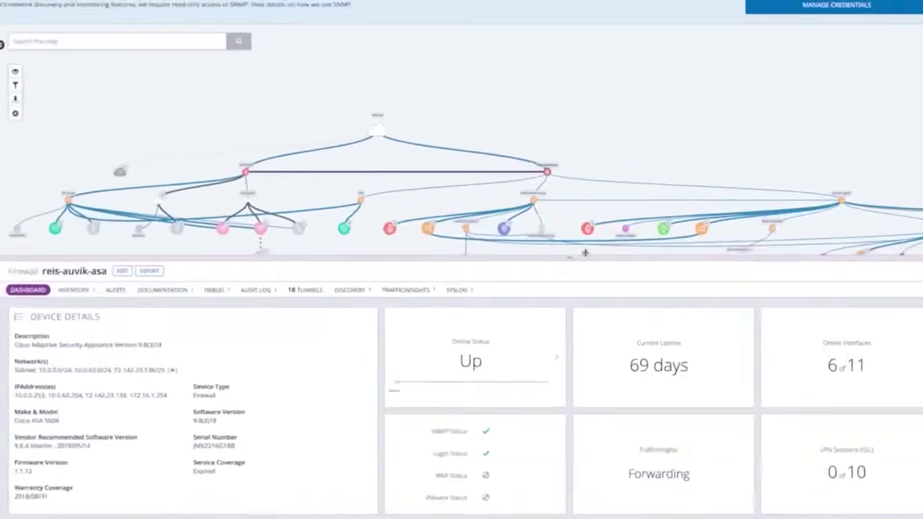
{"action": "type", "text": "hy"}
Step: Filter the map to hypervisors and set the dashboard time range to Last Month
{"action": "left_click", "coordinate": [45, 127]}
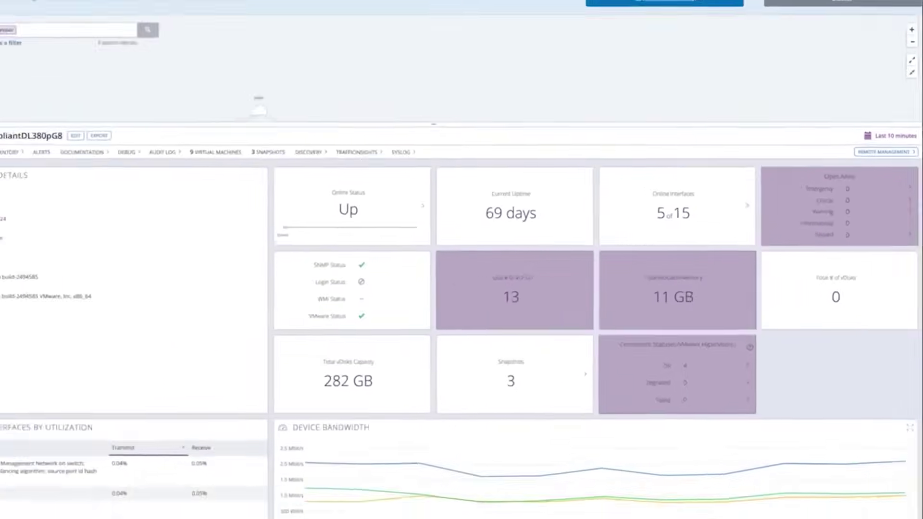
{"action": "scroll", "coordinate": [534, 360], "scroll_direction": "down", "scroll_amount": 3}
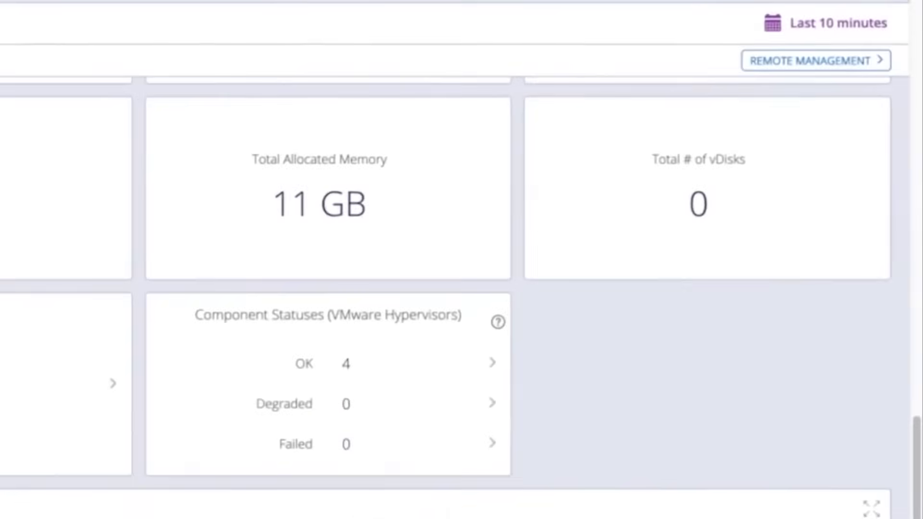
{"action": "left_click", "coordinate": [851, 16]}
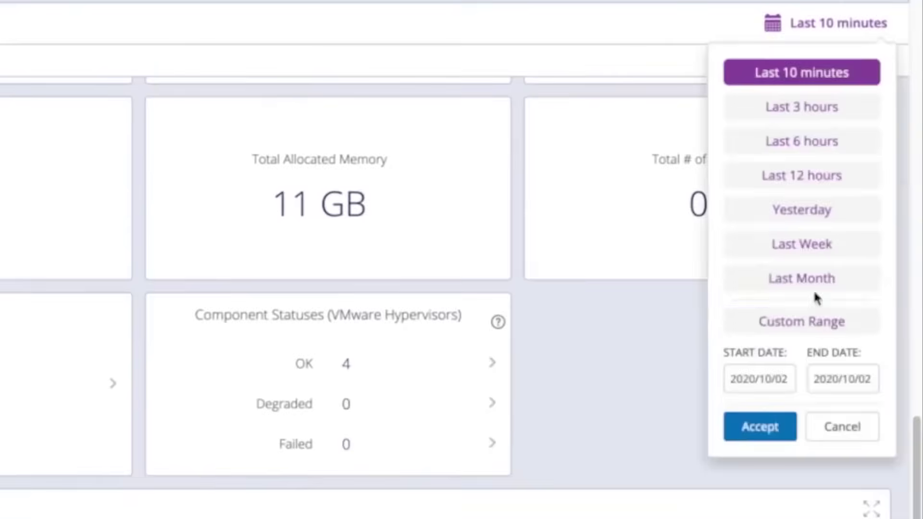
{"action": "left_click", "coordinate": [801, 278]}
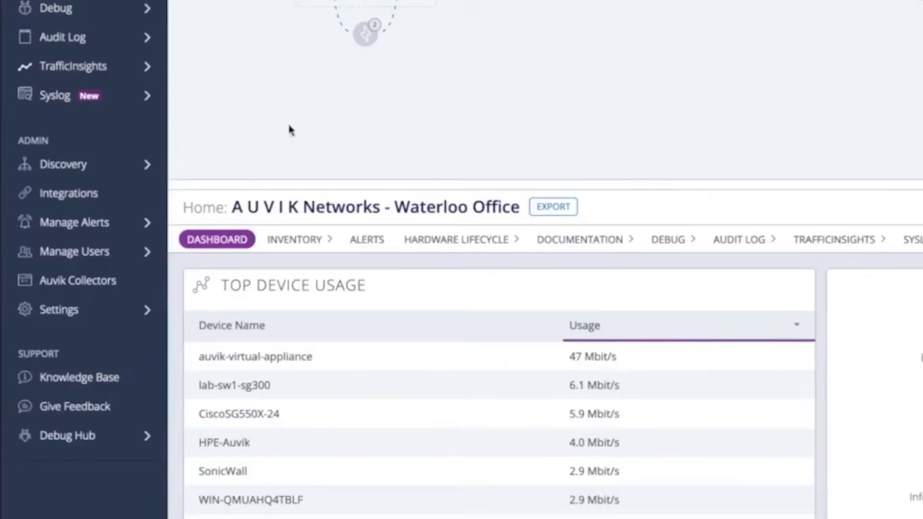
Step: Open Manage Alerts and an alert definition in Edit Alert
{"action": "left_click", "coordinate": [73, 223]}
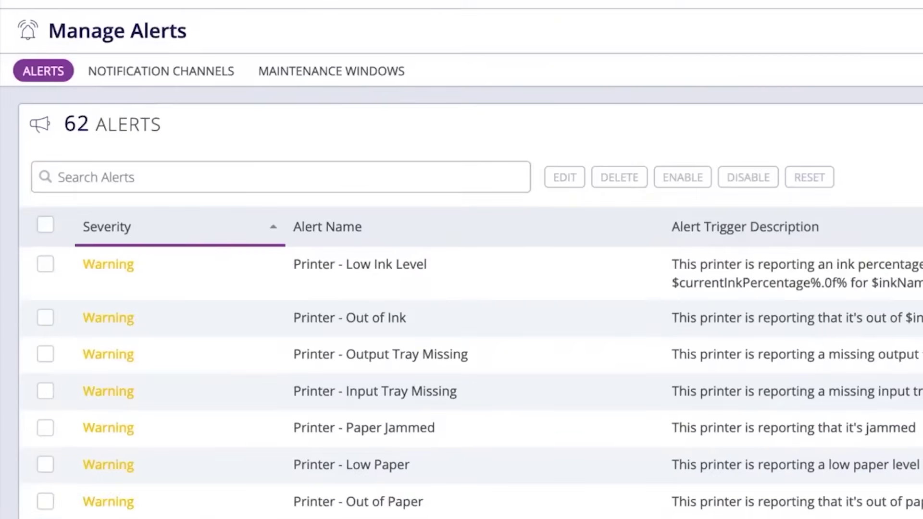
{"action": "left_click", "coordinate": [564, 178]}
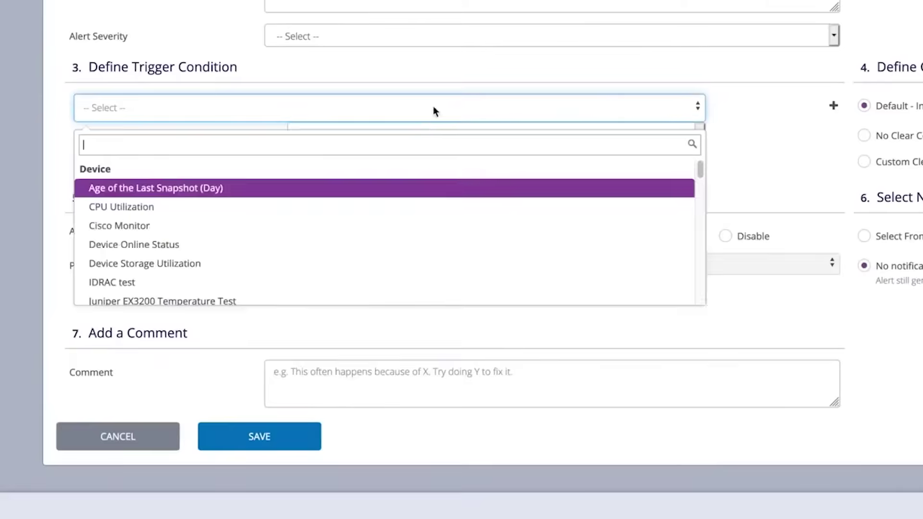
{"action": "scroll", "coordinate": [397, 231], "scroll_direction": "down", "scroll_amount": 2}
{"action": "scroll", "coordinate": [396, 230], "scroll_direction": "down", "scroll_amount": 10}
{"action": "scroll", "coordinate": [346, 267], "scroll_direction": "up", "scroll_amount": 3}
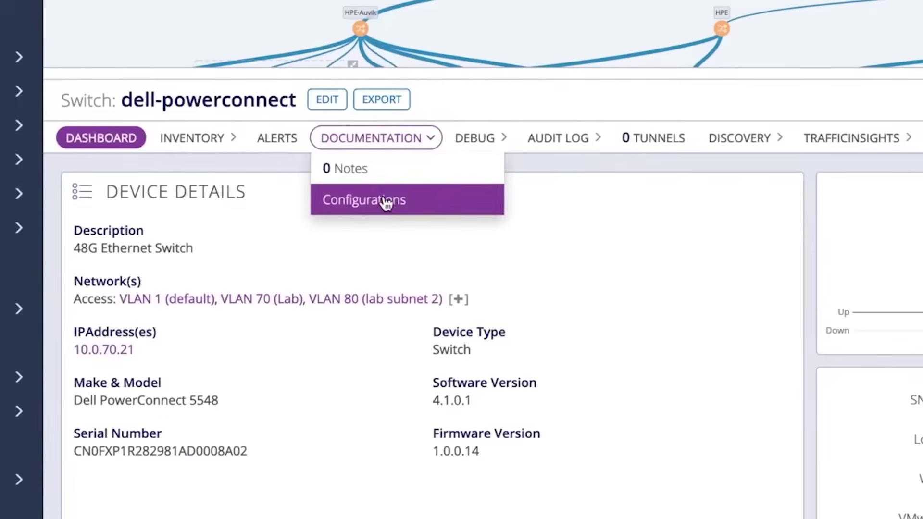
Step: Compare dell-powerconnect's August 7th 2020 configuration with the running one, then view the Restore prompt
{"action": "left_click", "coordinate": [386, 201]}
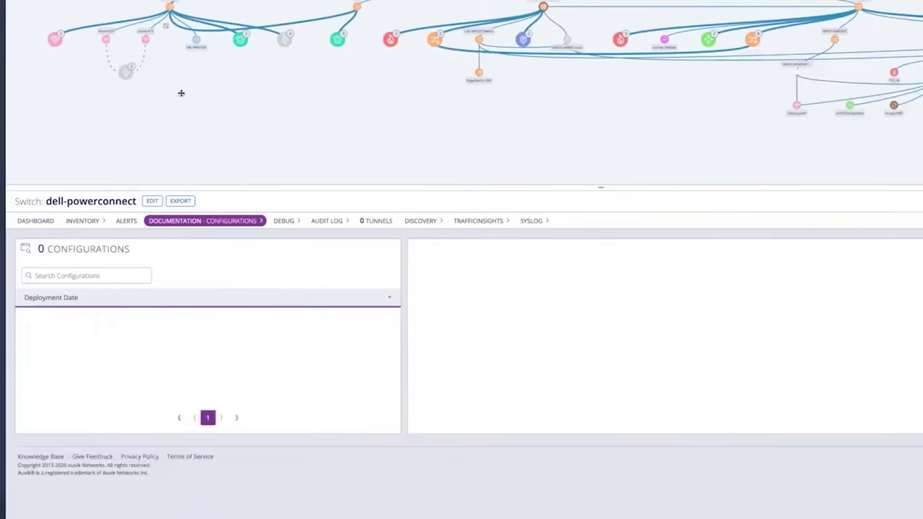
{"action": "scroll", "coordinate": [664, 254], "scroll_direction": "down", "scroll_amount": 2}
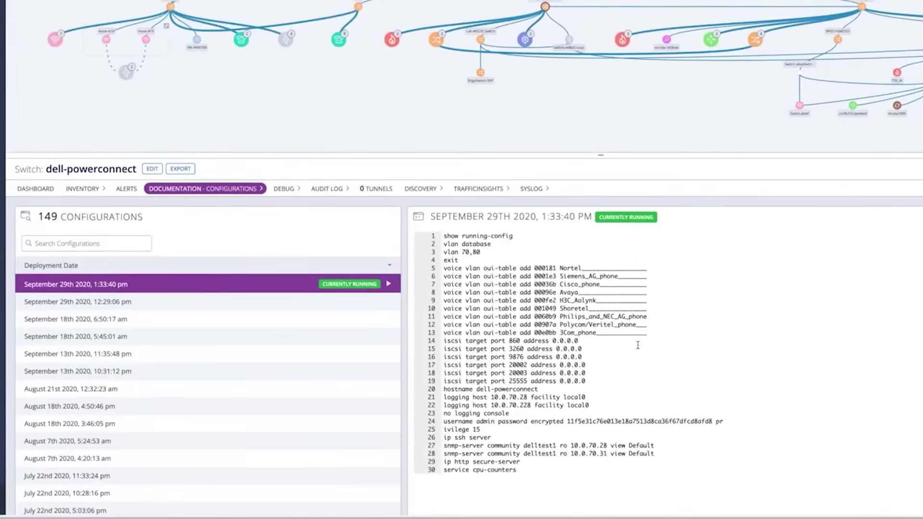
{"action": "scroll", "coordinate": [663, 254], "scroll_direction": "down", "scroll_amount": 2}
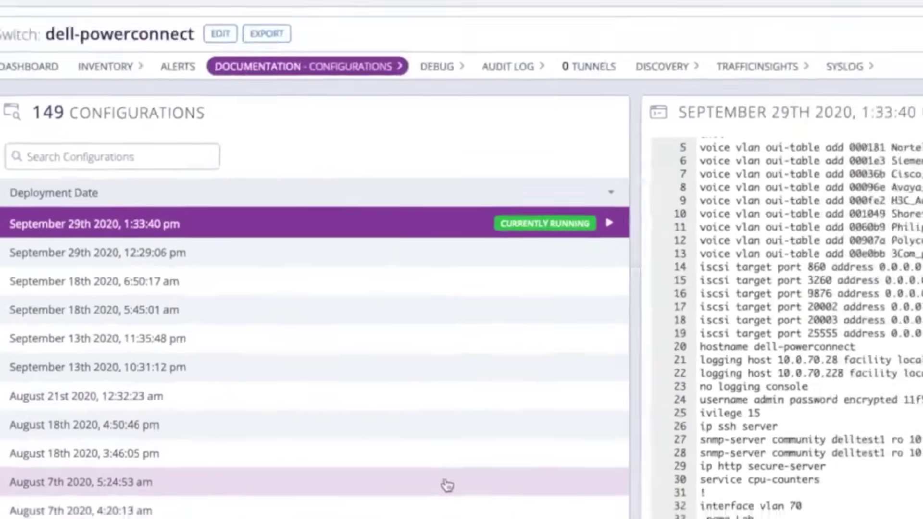
{"action": "left_click", "coordinate": [448, 484]}
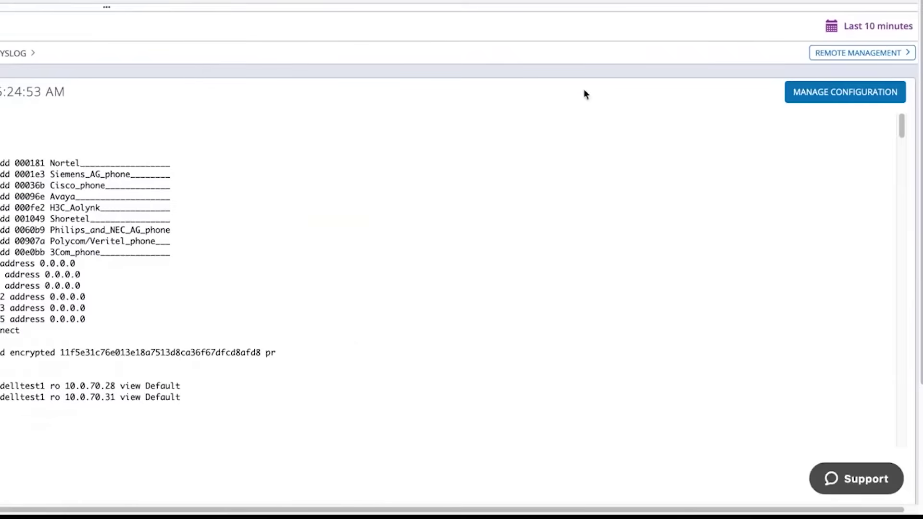
{"action": "left_click", "coordinate": [829, 141]}
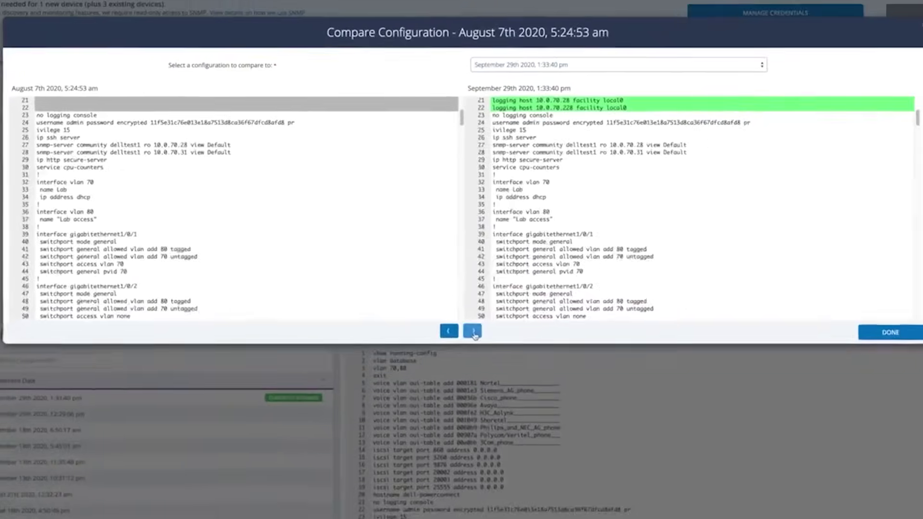
{"action": "left_click", "coordinate": [905, 337]}
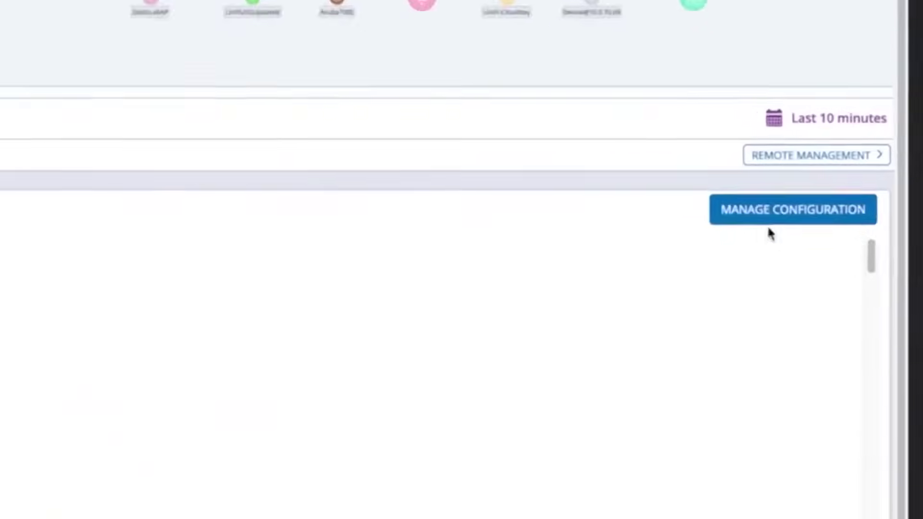
{"action": "left_click", "coordinate": [865, 284]}
{"action": "left_click", "coordinate": [857, 301]}
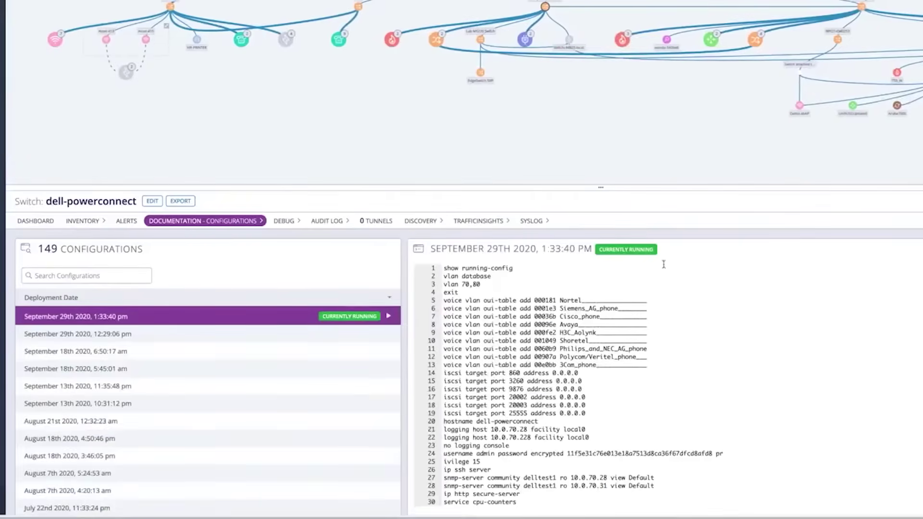
{"action": "scroll", "coordinate": [622, 344], "scroll_direction": "down", "scroll_amount": 2}
{"action": "scroll", "coordinate": [637, 346], "scroll_direction": "down", "scroll_amount": 2}
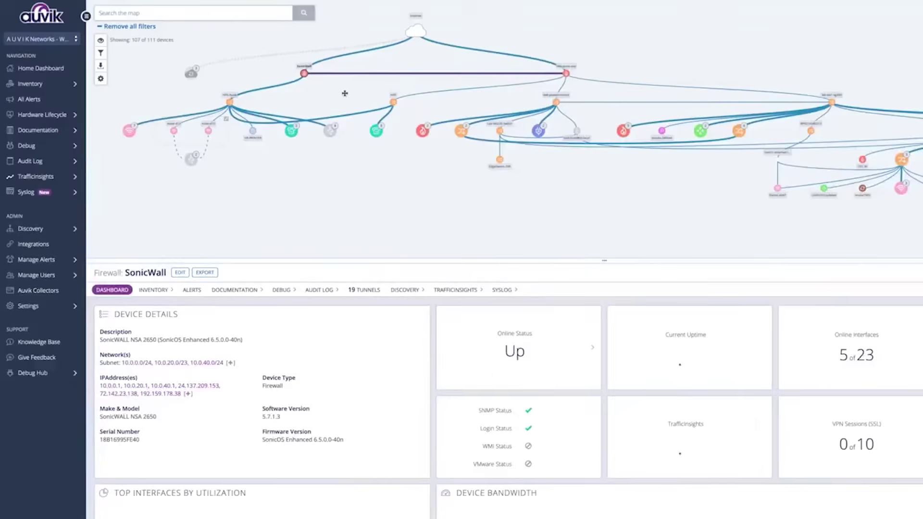
Step: View the SonicWall–HPE-Auvik link and GigabitEthernet2/0/1 interface, then TrafficInsights
{"action": "left_click", "coordinate": [286, 87]}
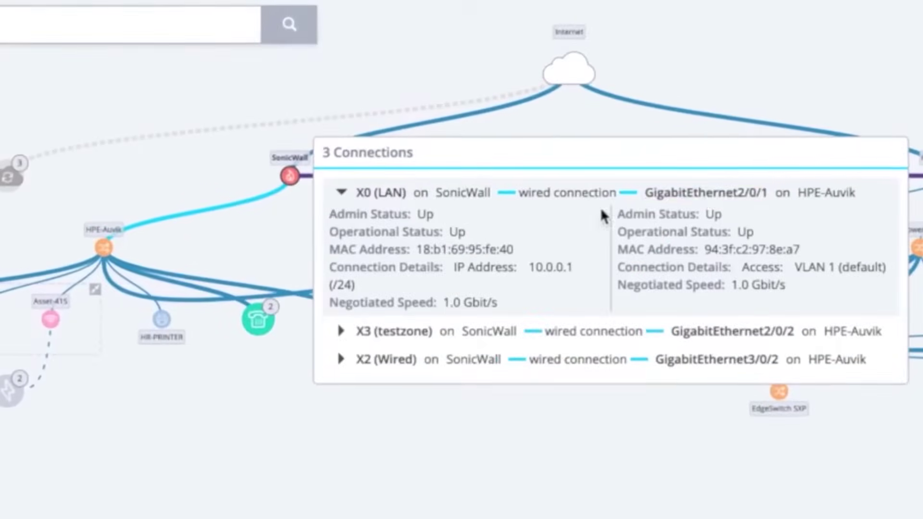
{"action": "left_click", "coordinate": [705, 192]}
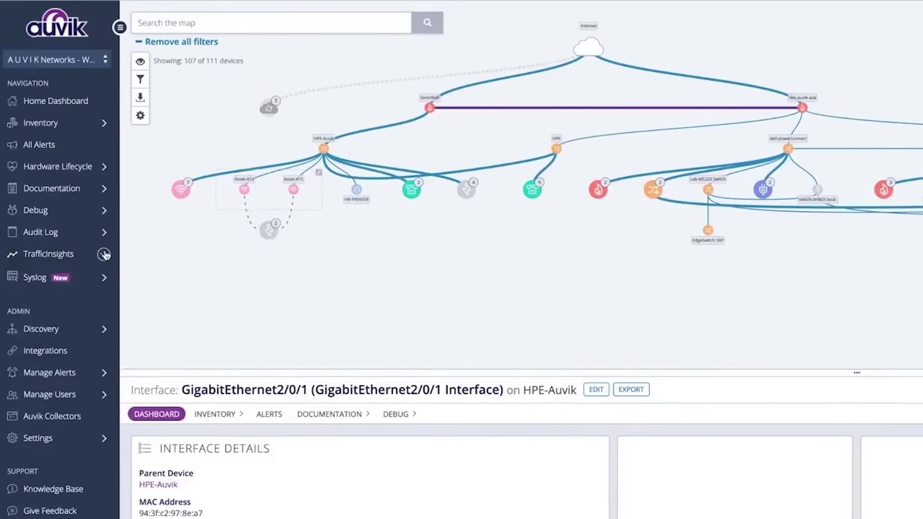
{"action": "left_click", "coordinate": [104, 255]}
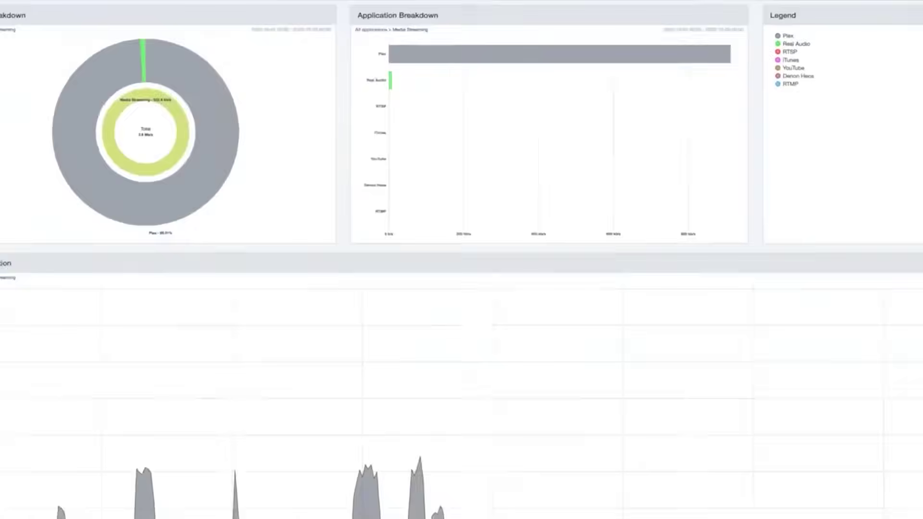
Step: Drill into the File Transfer/Backup traffic category, then switch to the Top N view
{"action": "left_click", "coordinate": [803, 105]}
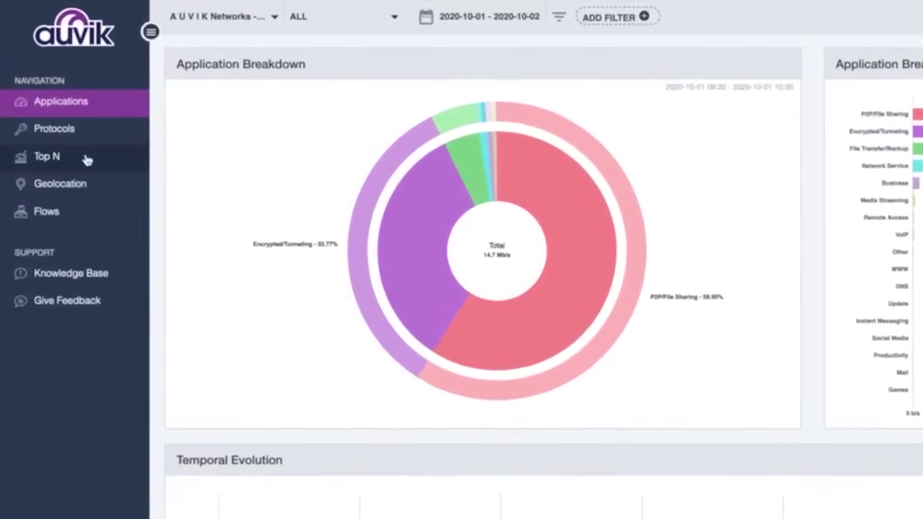
{"action": "left_click", "coordinate": [48, 83]}
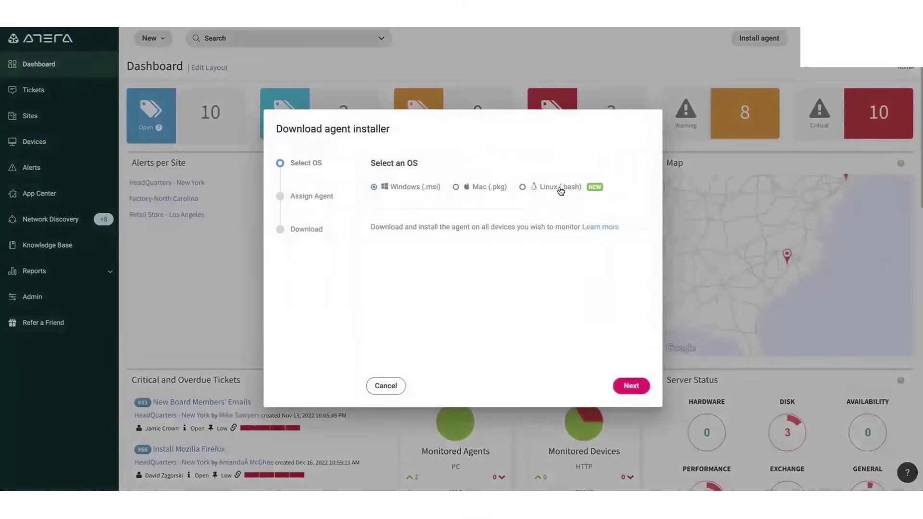
Step: Open the HeadQuarters – New York scan and review monitoring agent options for its SNMP device
{"action": "left_click", "coordinate": [384, 389]}
{"action": "left_click", "coordinate": [69, 221]}
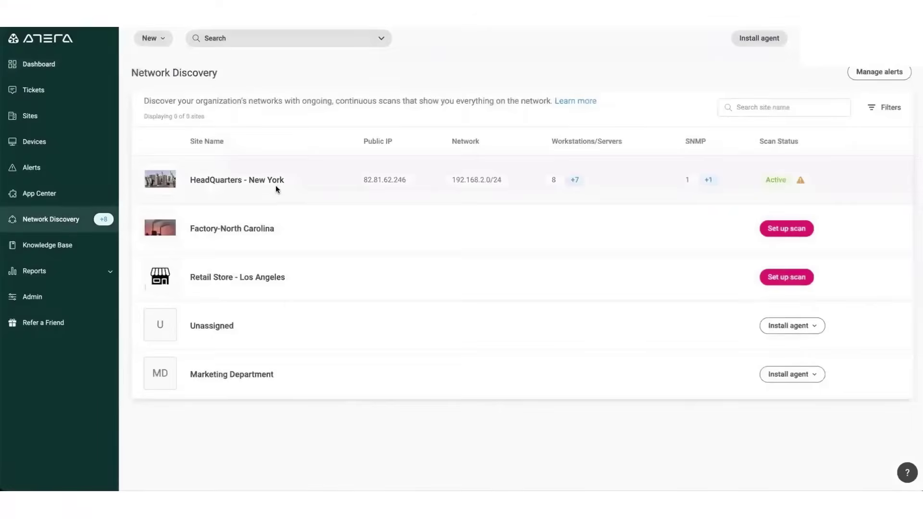
{"action": "left_click", "coordinate": [276, 185]}
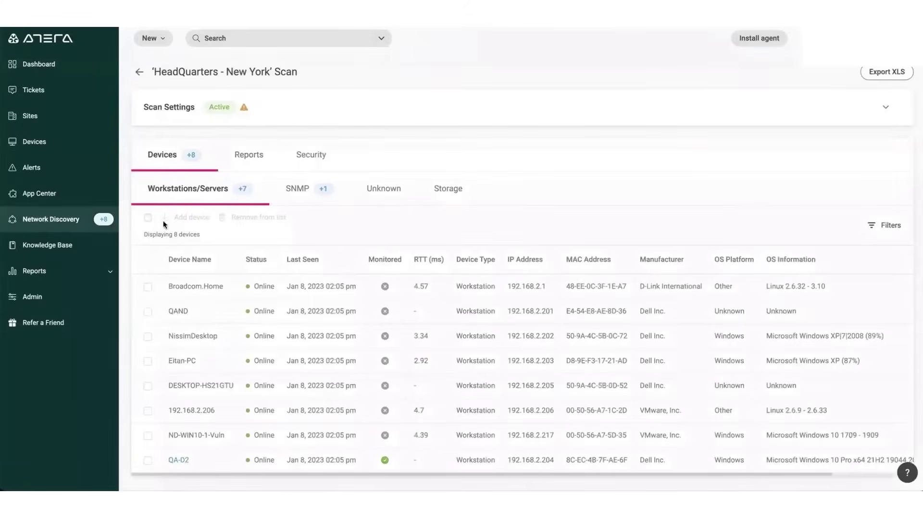
{"action": "left_click", "coordinate": [147, 218]}
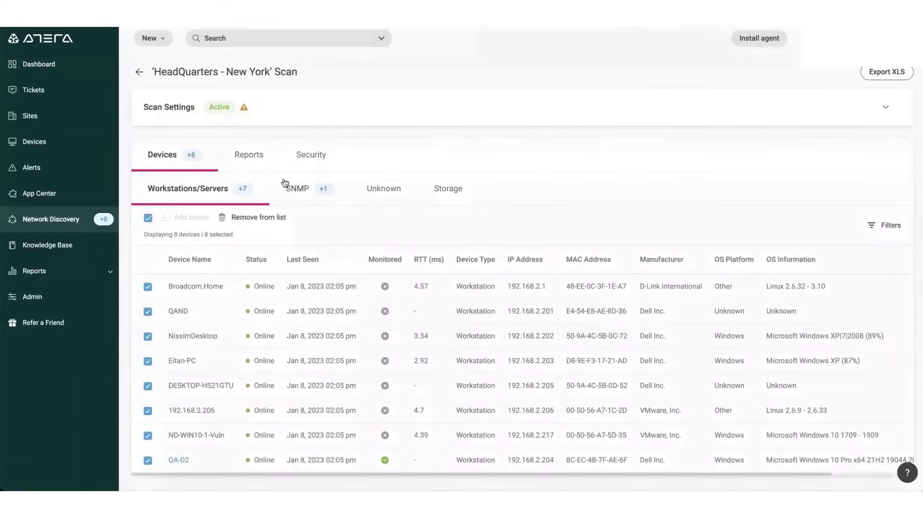
{"action": "left_click", "coordinate": [293, 192]}
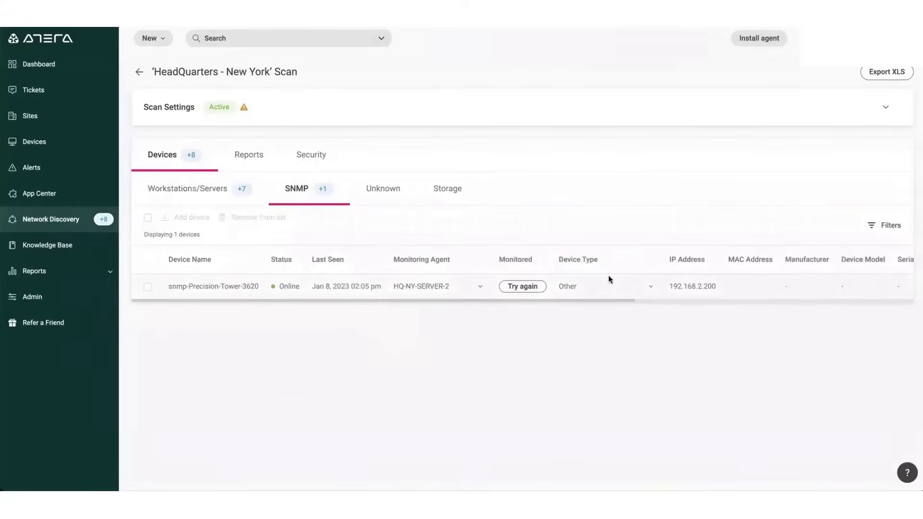
{"action": "left_click", "coordinate": [460, 351]}
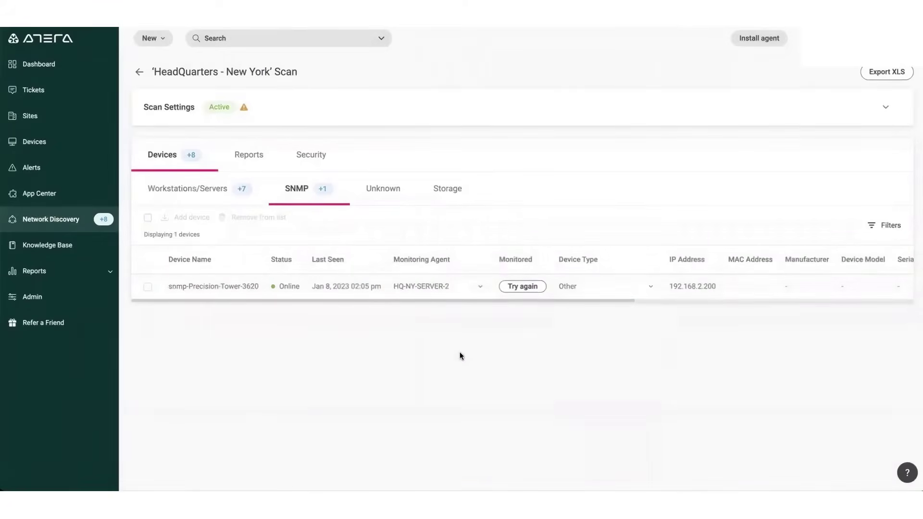
{"action": "left_click", "coordinate": [427, 289]}
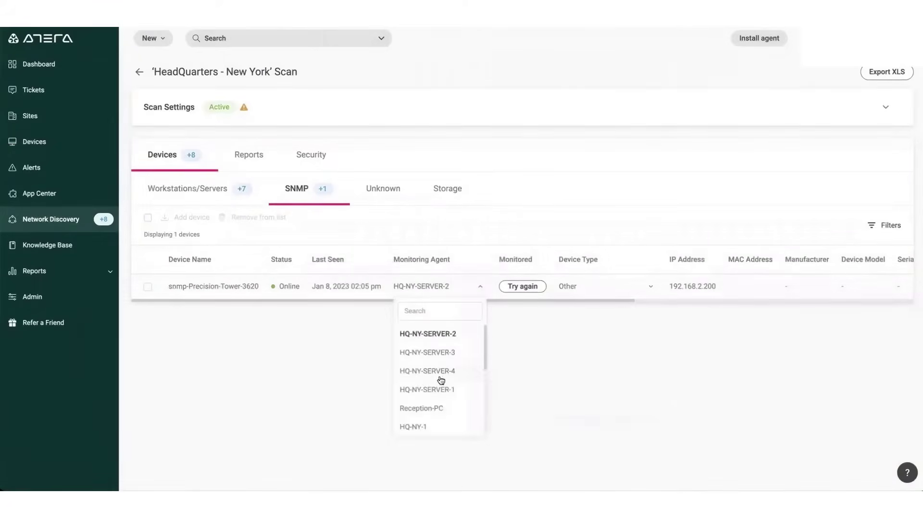
Step: Under Security > Open Ports, expand Potential CVEs CVE-2013-1902 and CVE-2012-1667
{"action": "left_click", "coordinate": [312, 162]}
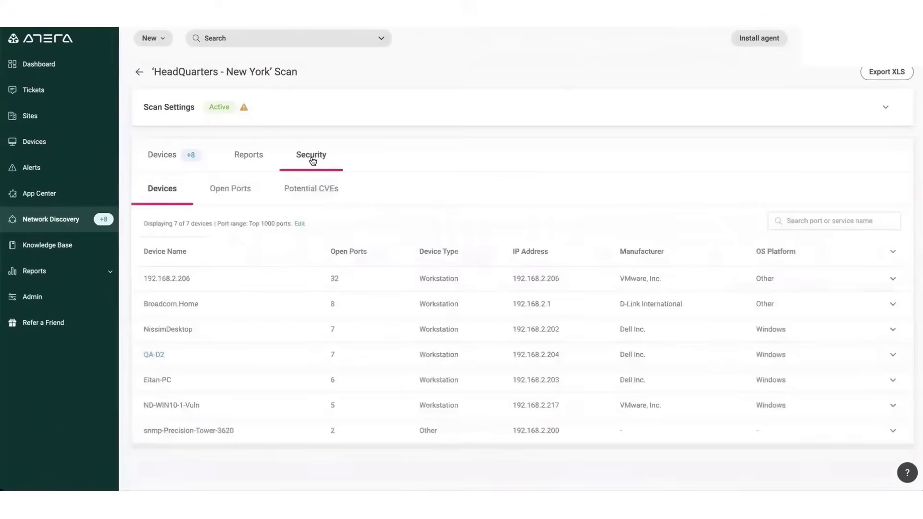
{"action": "left_click", "coordinate": [215, 195]}
{"action": "left_click", "coordinate": [311, 188]}
{"action": "scroll", "coordinate": [313, 319], "scroll_direction": "down", "scroll_amount": 1}
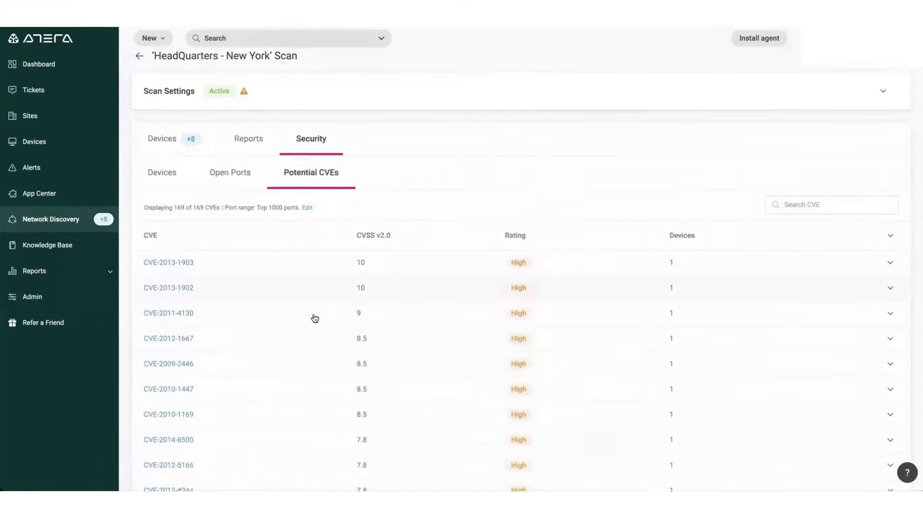
{"action": "left_click", "coordinate": [289, 282]}
{"action": "left_click", "coordinate": [286, 389]}
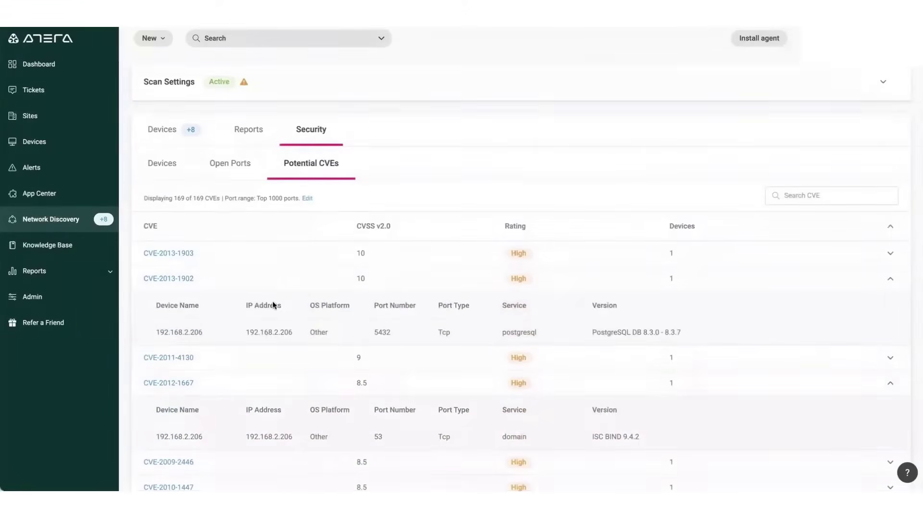
Step: Expand the WIN10-2 and WIN10-3 Disk Usage alerts and briefly open PowerShell on WIN10-2
{"action": "left_click", "coordinate": [69, 168]}
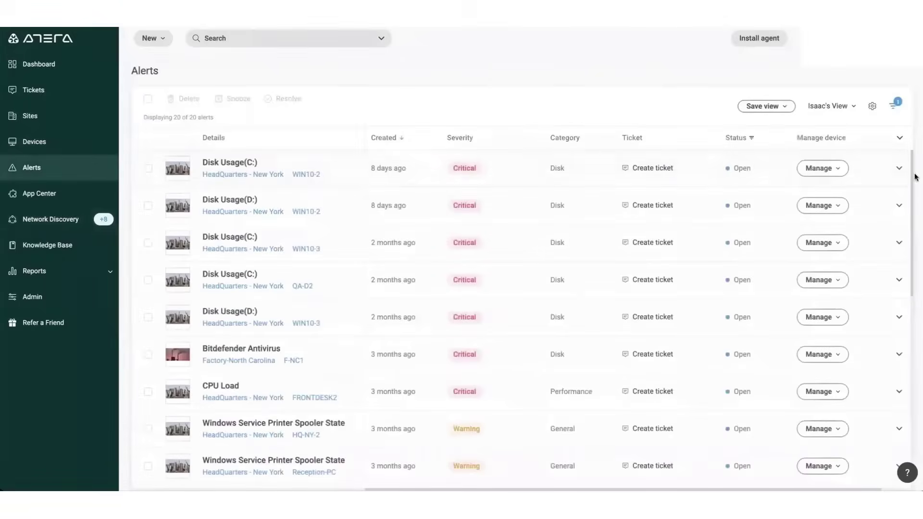
{"action": "left_click", "coordinate": [899, 168]}
{"action": "left_click", "coordinate": [899, 224]}
{"action": "left_click", "coordinate": [899, 281]}
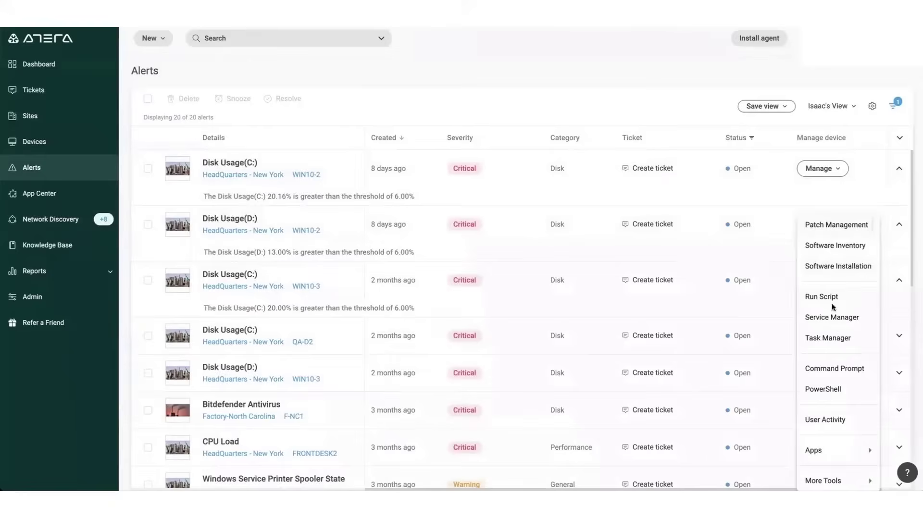
{"action": "left_click", "coordinate": [811, 389]}
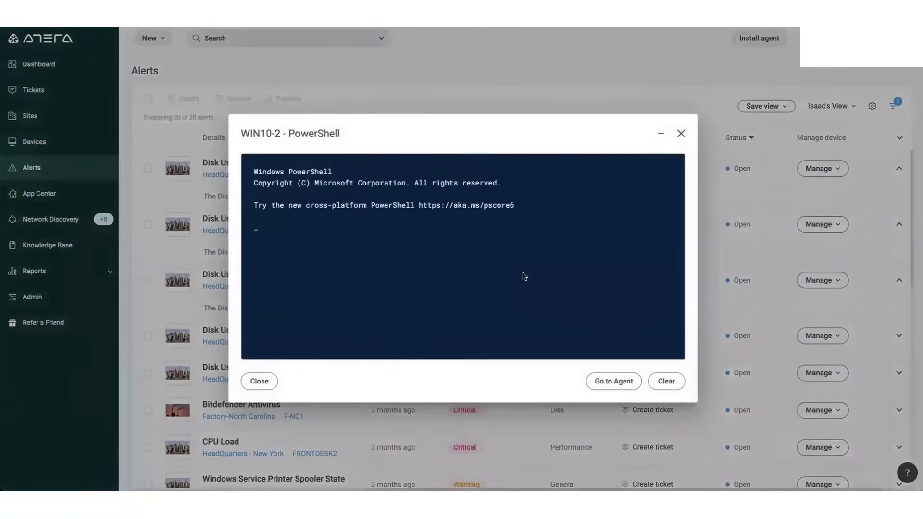
{"action": "left_click", "coordinate": [682, 137]}
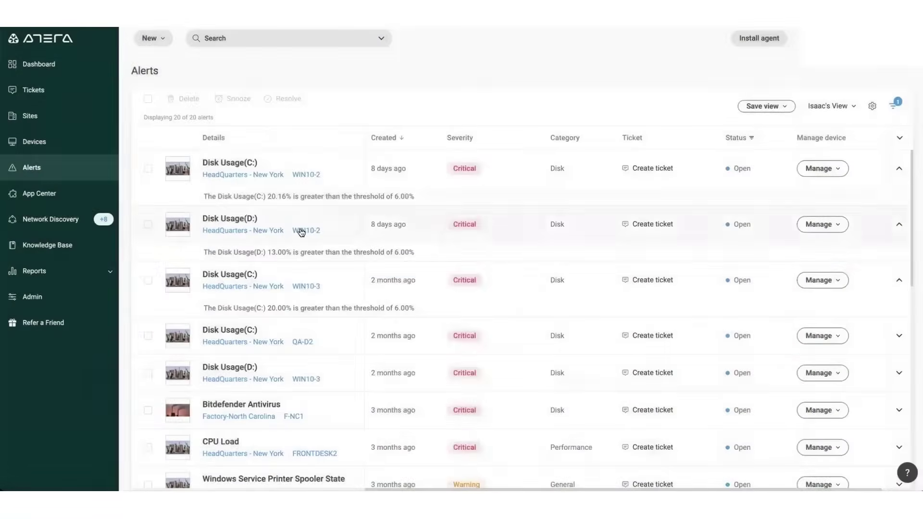
Step: Show WIN10-2's last-month memory and CPU history and check its remote connection options
{"action": "left_click", "coordinate": [300, 231]}
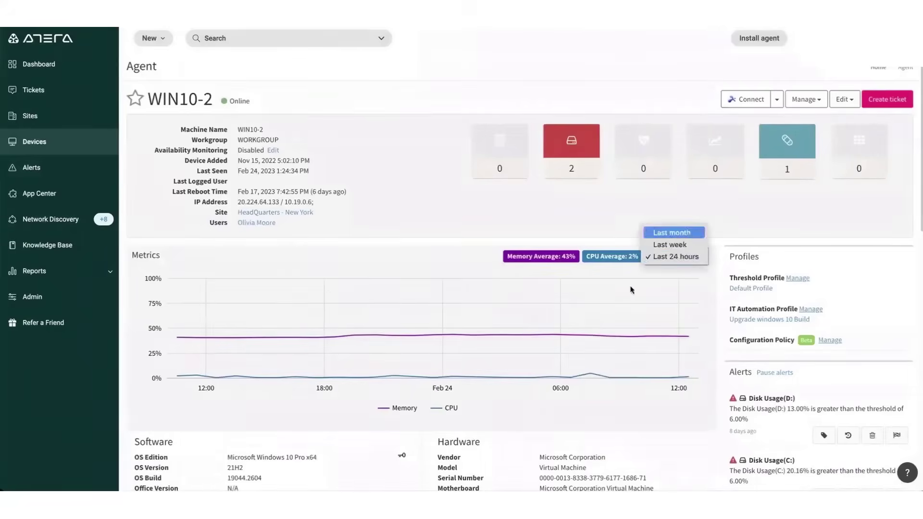
{"action": "key", "text": "Return"}
{"action": "scroll", "coordinate": [270, 311], "scroll_direction": "down", "scroll_amount": 7}
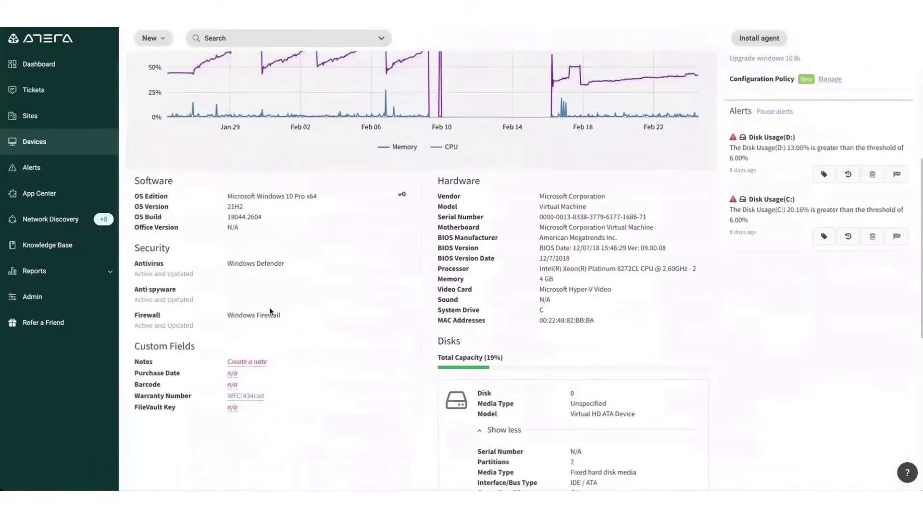
{"action": "scroll", "coordinate": [585, 308], "scroll_direction": "down", "scroll_amount": 5}
{"action": "scroll", "coordinate": [626, 364], "scroll_direction": "up", "scroll_amount": 1}
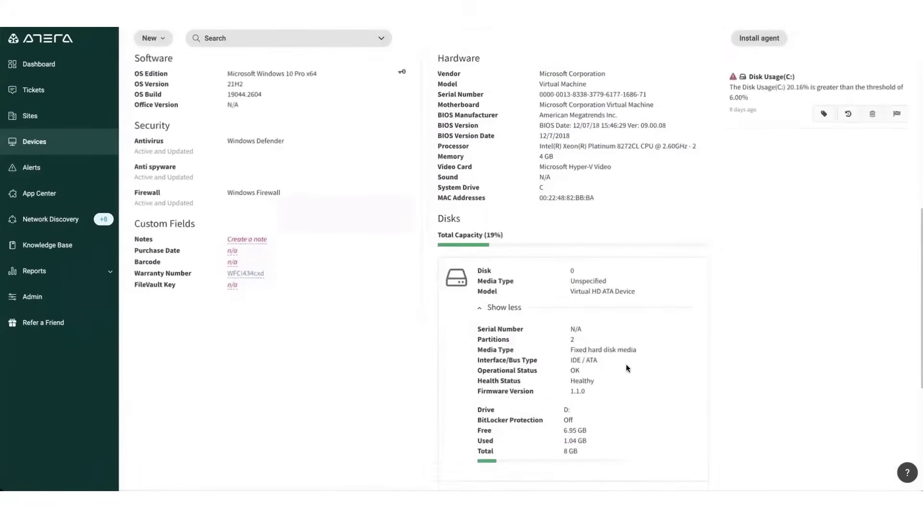
{"action": "scroll", "coordinate": [626, 364], "scroll_direction": "up", "scroll_amount": 5}
{"action": "scroll", "coordinate": [763, 270], "scroll_direction": "up", "scroll_amount": 5}
{"action": "left_click", "coordinate": [778, 98]}
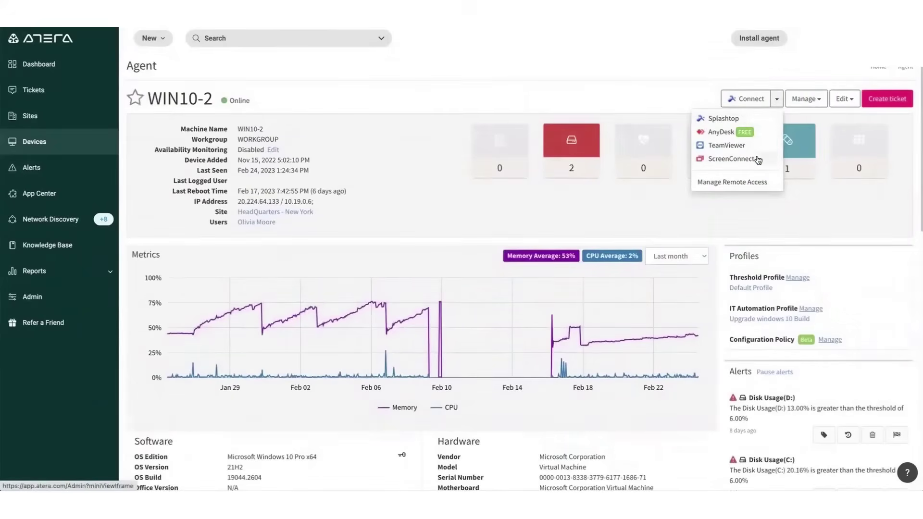
{"action": "left_click", "coordinate": [609, 89]}
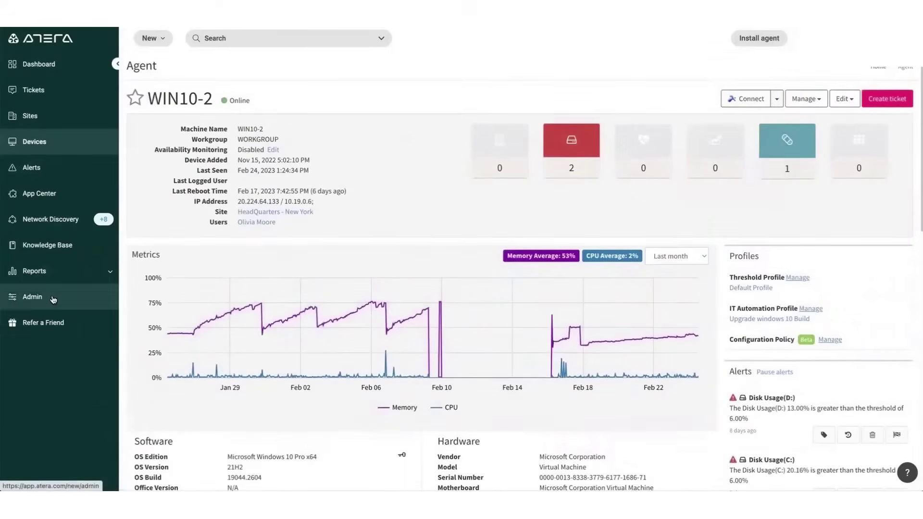
{"action": "left_click", "coordinate": [52, 299]}
Step: In the Servers profile, enable installing all Mac patch updates and disable Windows local updates
{"action": "left_click", "coordinate": [495, 263]}
{"action": "left_click", "coordinate": [137, 283]}
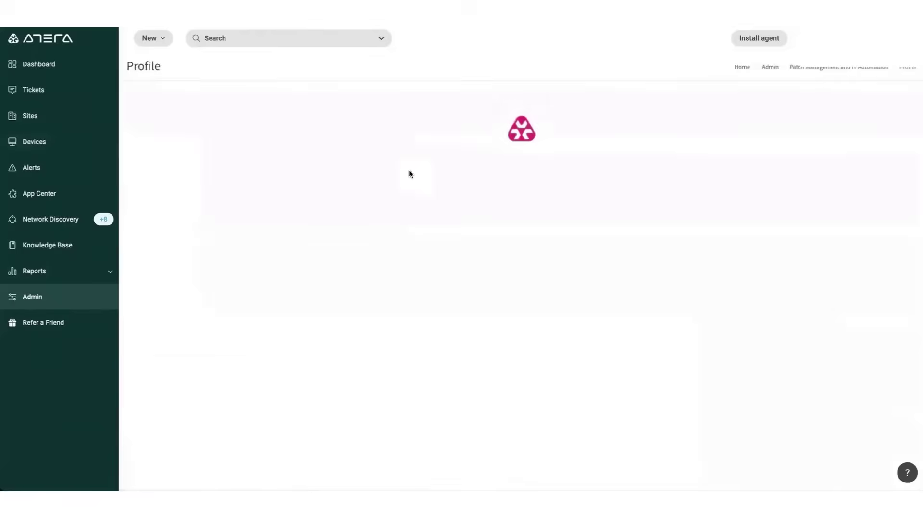
{"action": "scroll", "coordinate": [428, 239], "scroll_direction": "down", "scroll_amount": 2}
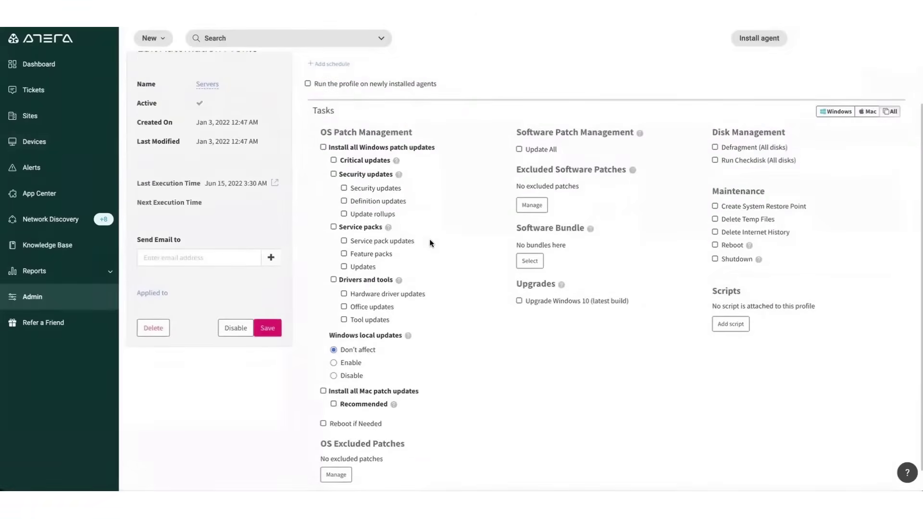
{"action": "scroll", "coordinate": [430, 240], "scroll_direction": "down", "scroll_amount": 1}
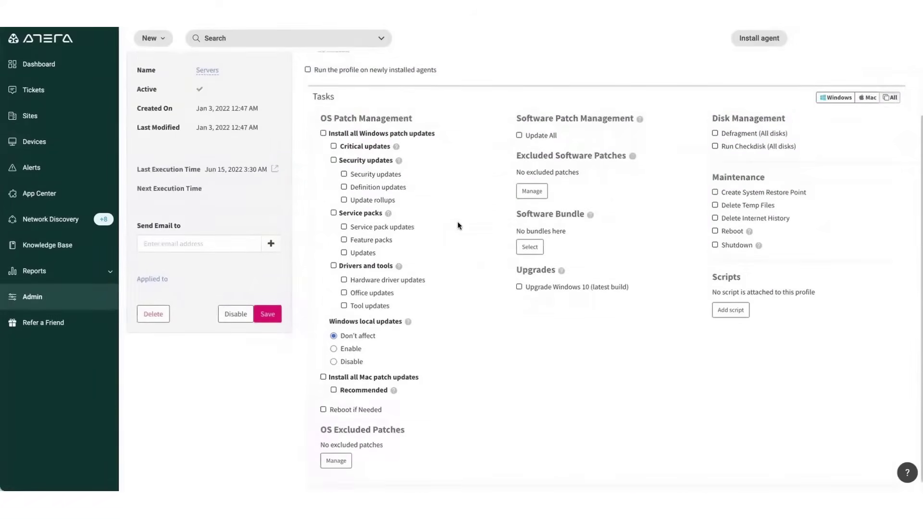
{"action": "left_click", "coordinate": [368, 380]}
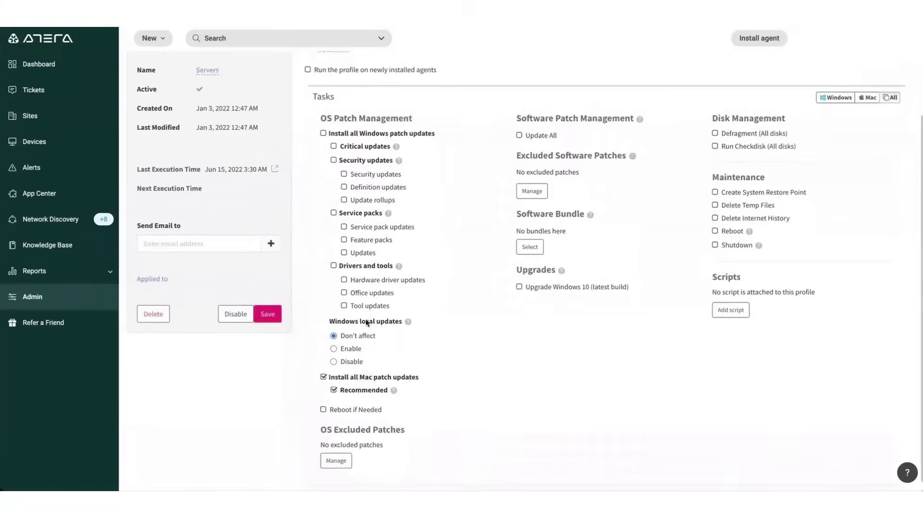
{"action": "left_click_drag", "start_coordinate": [360, 322], "coordinate": [392, 322]}
{"action": "left_click", "coordinate": [352, 363]}
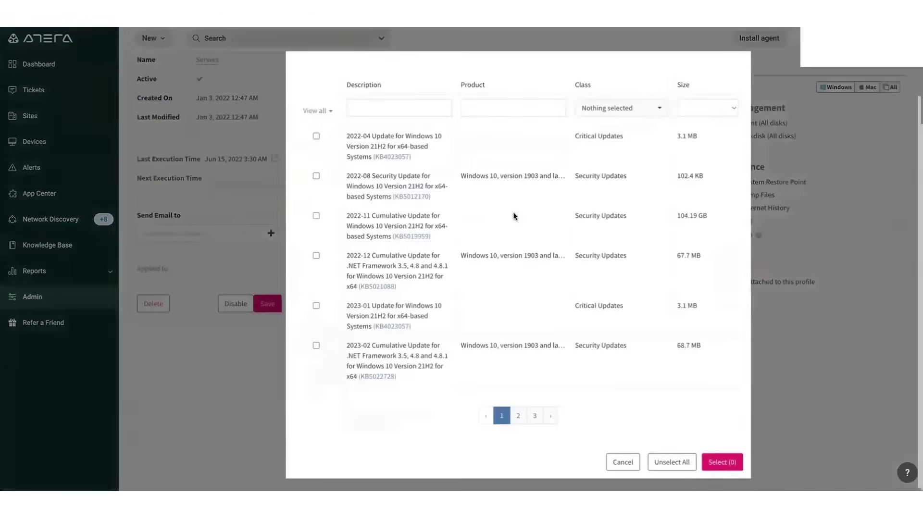
Step: Cancel the patch list, then browse software bundles, selecting Windows Bundle without applying it
{"action": "left_click", "coordinate": [624, 462]}
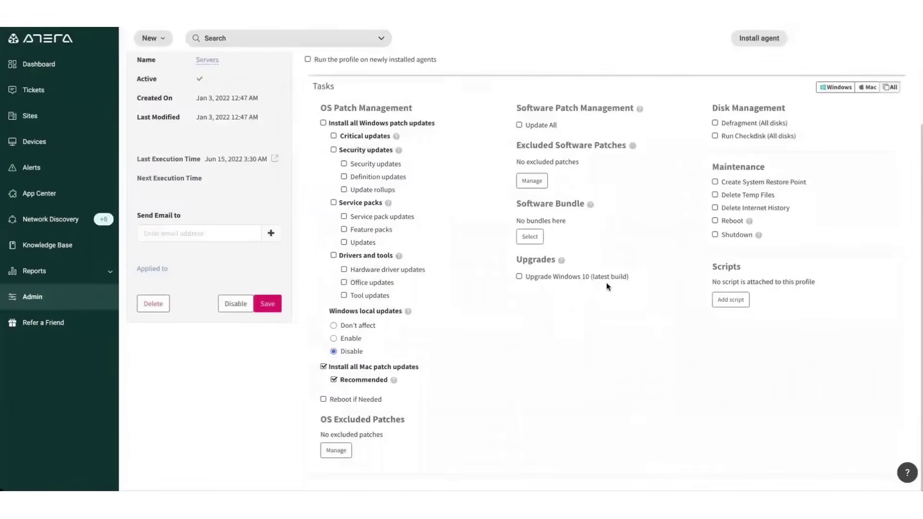
{"action": "scroll", "coordinate": [606, 284], "scroll_direction": "up", "scroll_amount": 1}
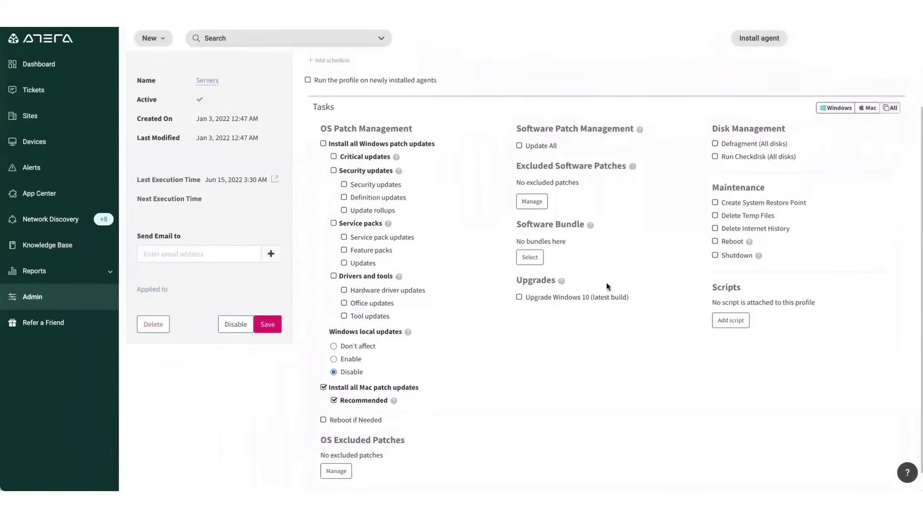
{"action": "left_click", "coordinate": [530, 257]}
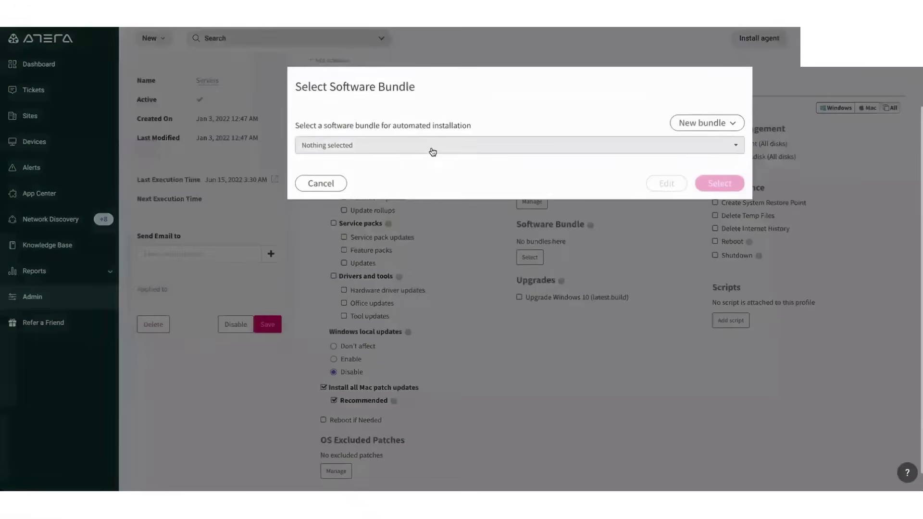
{"action": "left_click", "coordinate": [383, 148]}
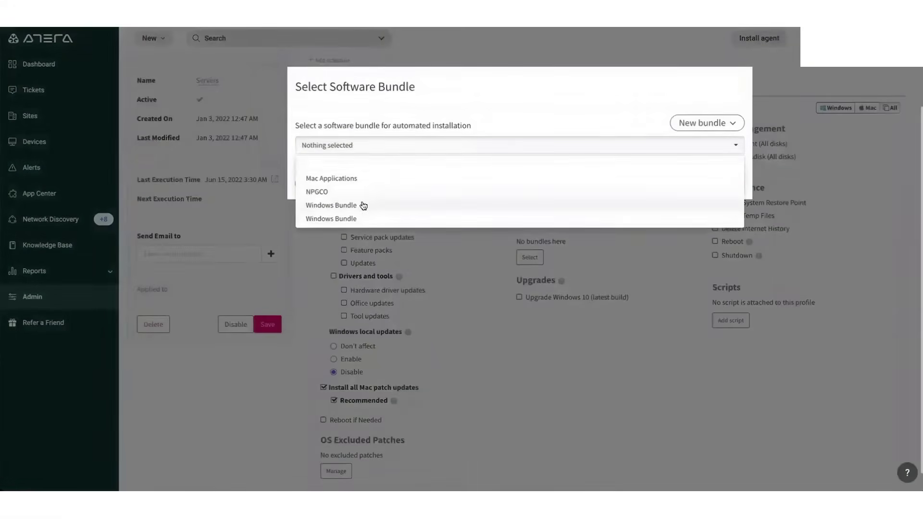
{"action": "left_click", "coordinate": [362, 206]}
{"action": "left_click", "coordinate": [333, 361]}
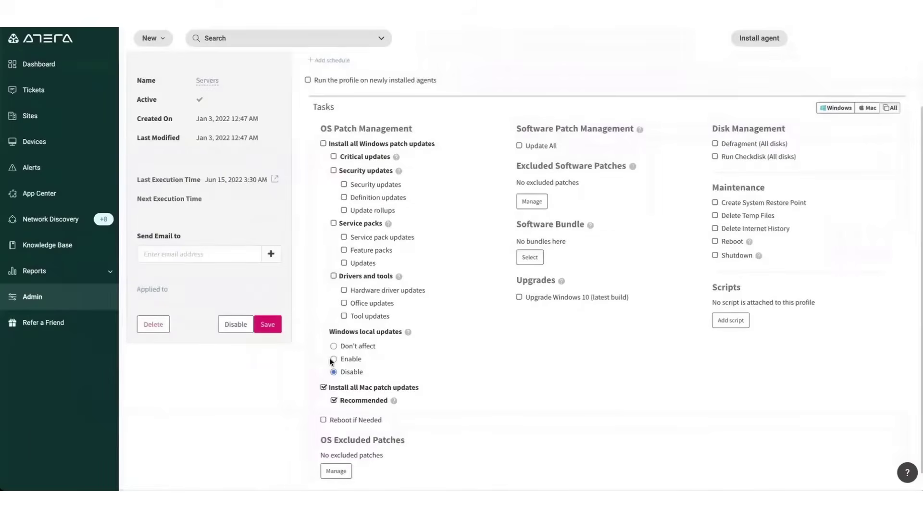
{"action": "scroll", "coordinate": [625, 234], "scroll_direction": "down", "scroll_amount": 1}
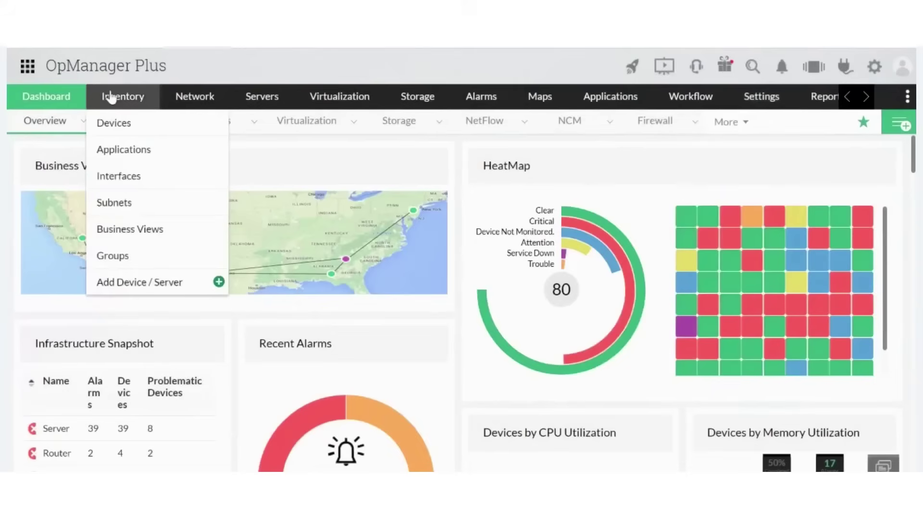
Step: Open a device from inventory and browse its Interfaces, Processes, Software, Apps and Monitors tabs
{"action": "left_click", "coordinate": [112, 97]}
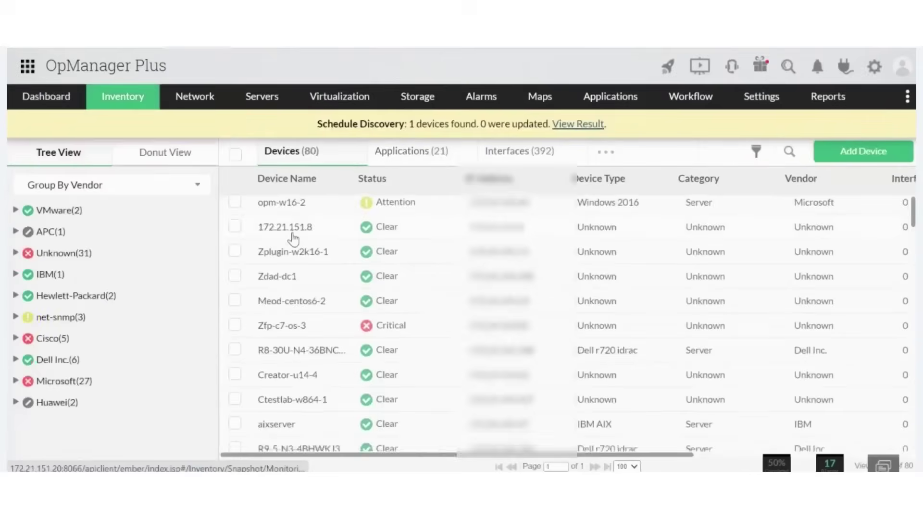
{"action": "scroll", "coordinate": [293, 237], "scroll_direction": "down", "scroll_amount": 5}
{"action": "scroll", "coordinate": [264, 373], "scroll_direction": "down", "scroll_amount": 10}
{"action": "left_click", "coordinate": [303, 440]}
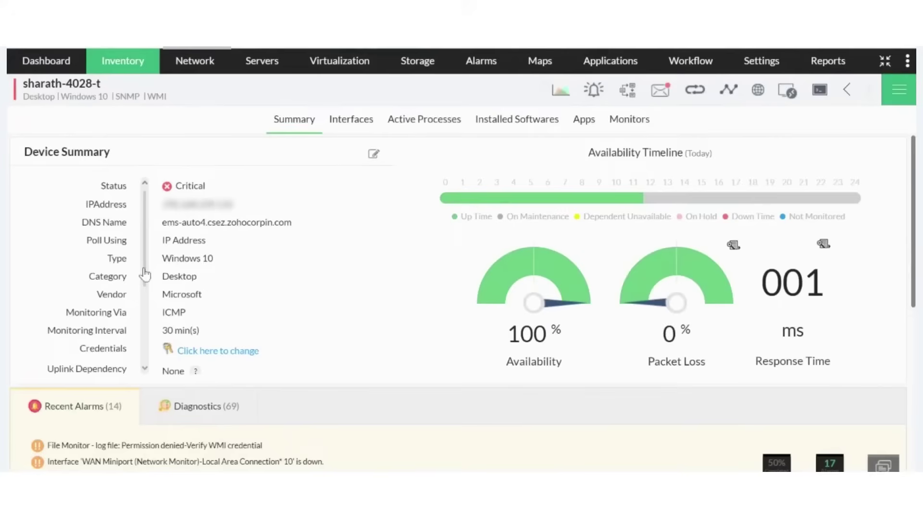
{"action": "scroll", "coordinate": [144, 245], "scroll_direction": "down", "scroll_amount": 3}
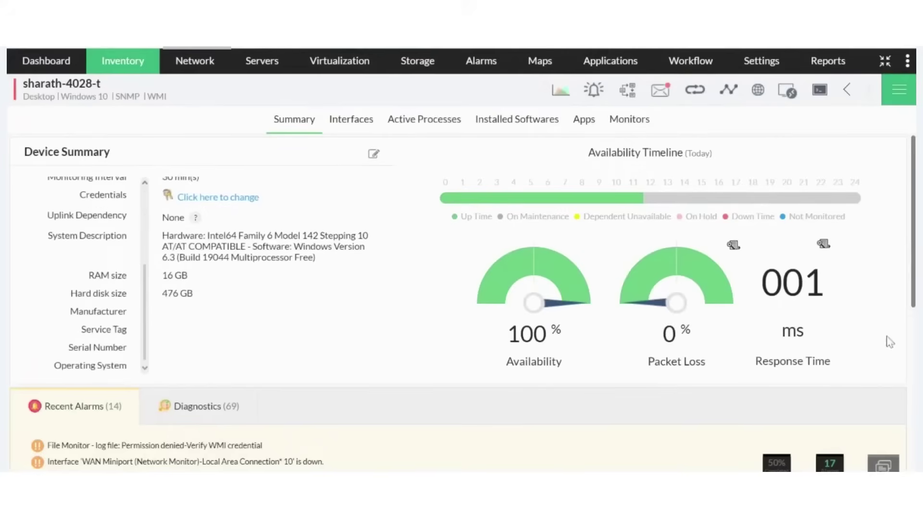
{"action": "left_click", "coordinate": [351, 119]}
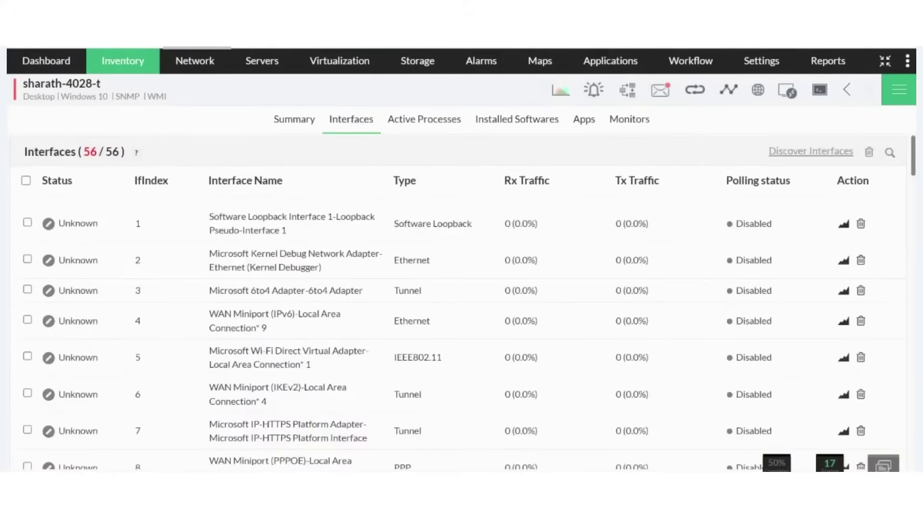
{"action": "left_click", "coordinate": [425, 133]}
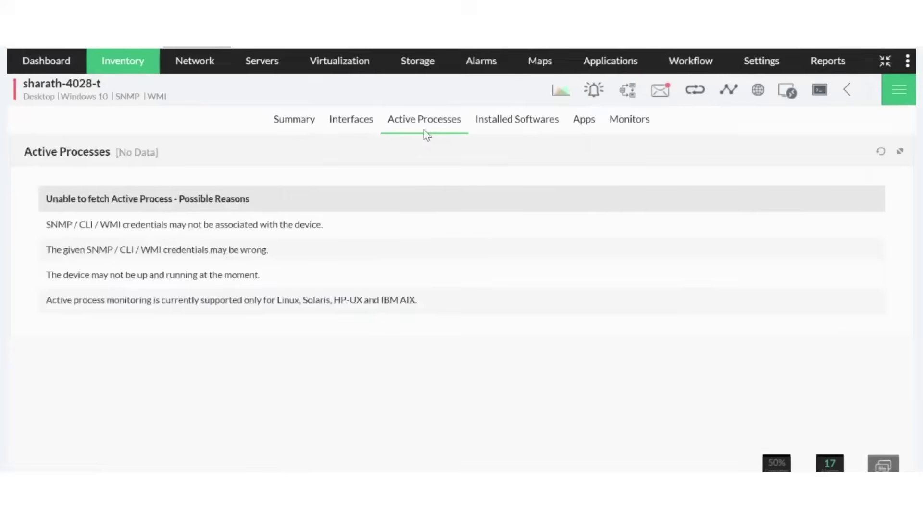
{"action": "left_click", "coordinate": [530, 129]}
{"action": "left_click", "coordinate": [592, 126]}
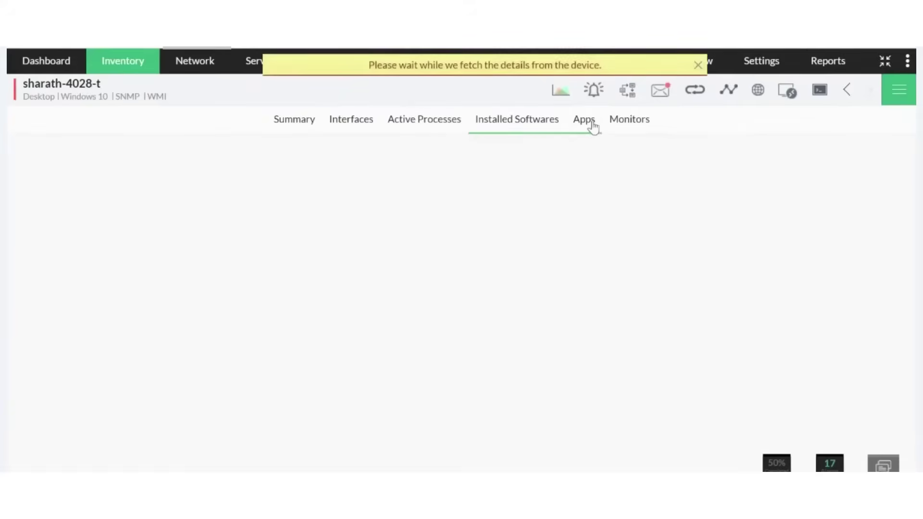
{"action": "left_click", "coordinate": [627, 121]}
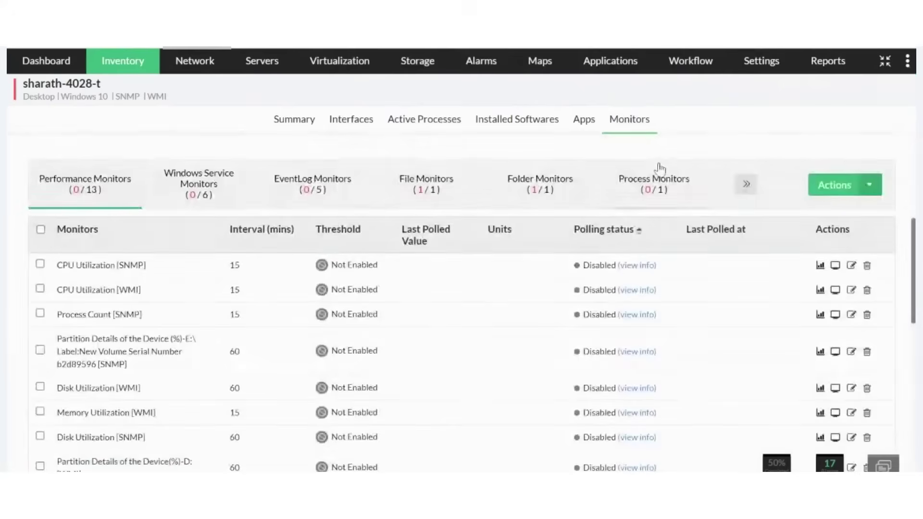
{"action": "left_click", "coordinate": [294, 124]}
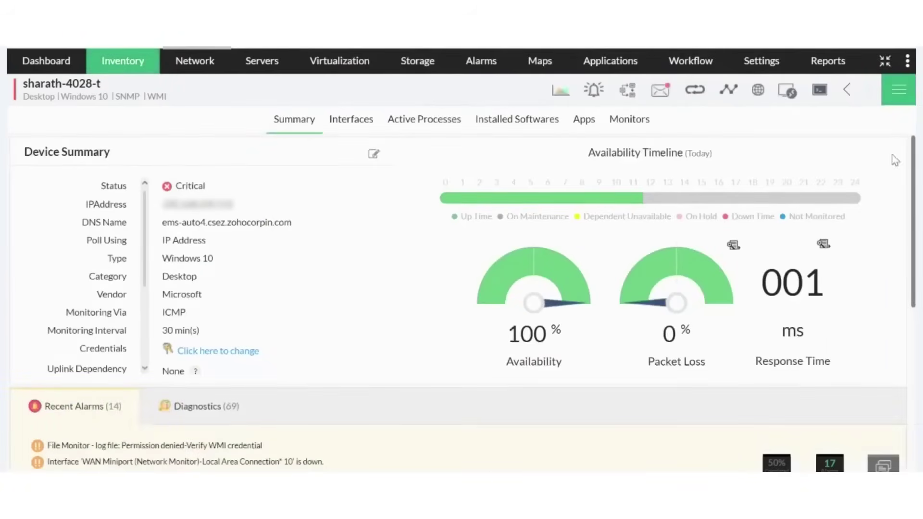
{"action": "left_click", "coordinate": [899, 91]}
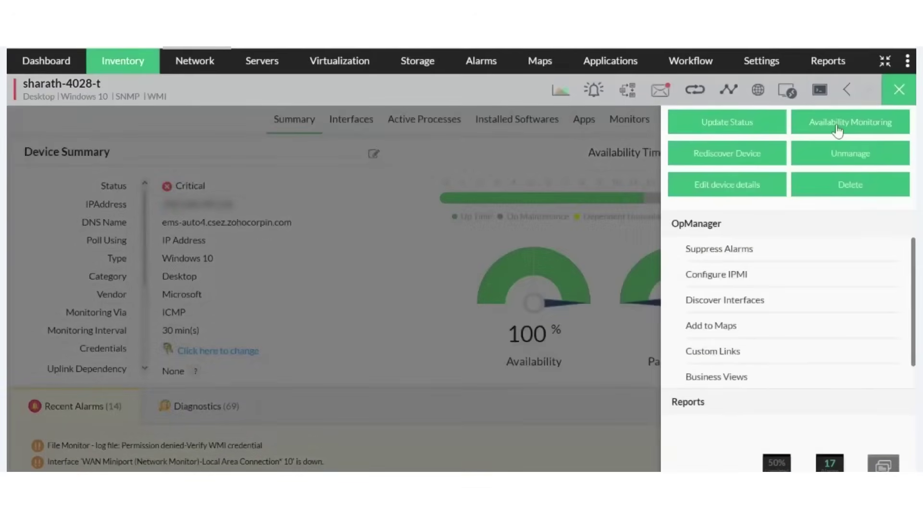
{"action": "left_click", "coordinate": [838, 128]}
{"action": "left_click", "coordinate": [789, 144]}
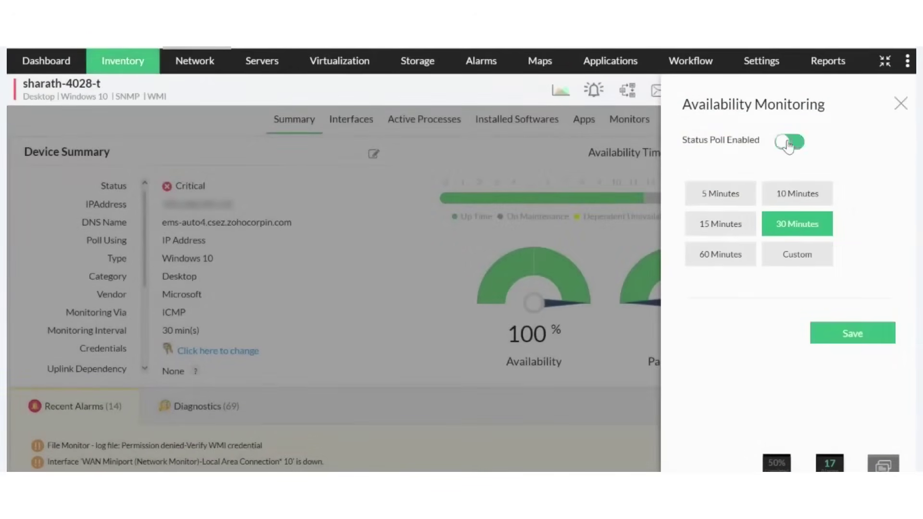
{"action": "left_click", "coordinate": [720, 195]}
{"action": "left_click", "coordinate": [783, 200]}
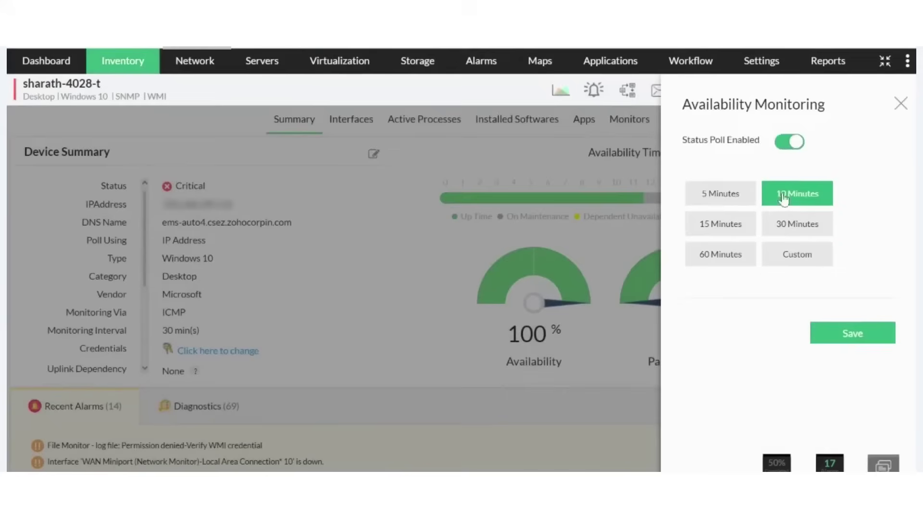
{"action": "left_click", "coordinate": [781, 225]}
{"action": "left_click", "coordinate": [810, 261]}
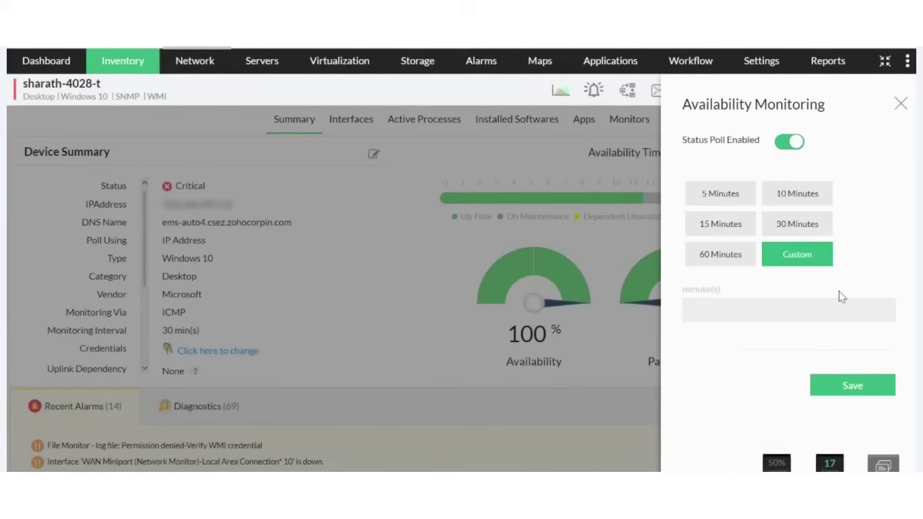
{"action": "left_click", "coordinate": [734, 306]}
{"action": "type", "text": "25"}
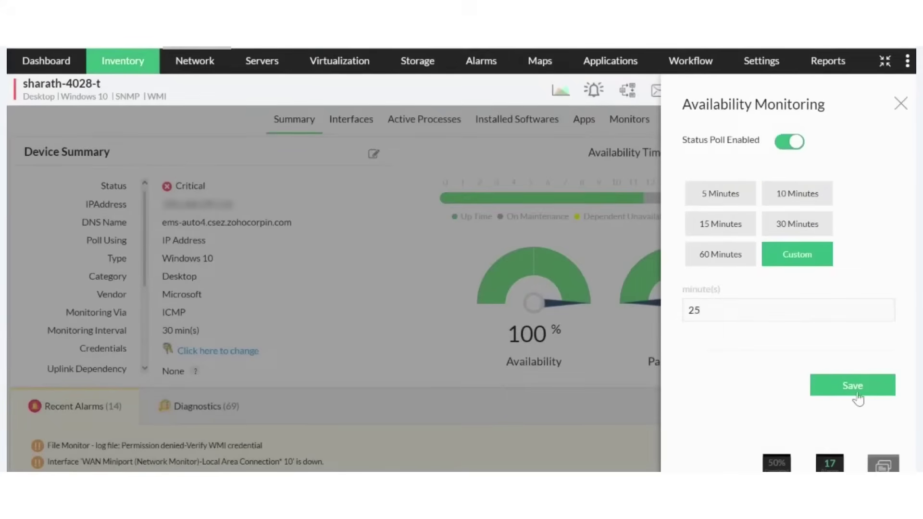
{"action": "left_click", "coordinate": [900, 105]}
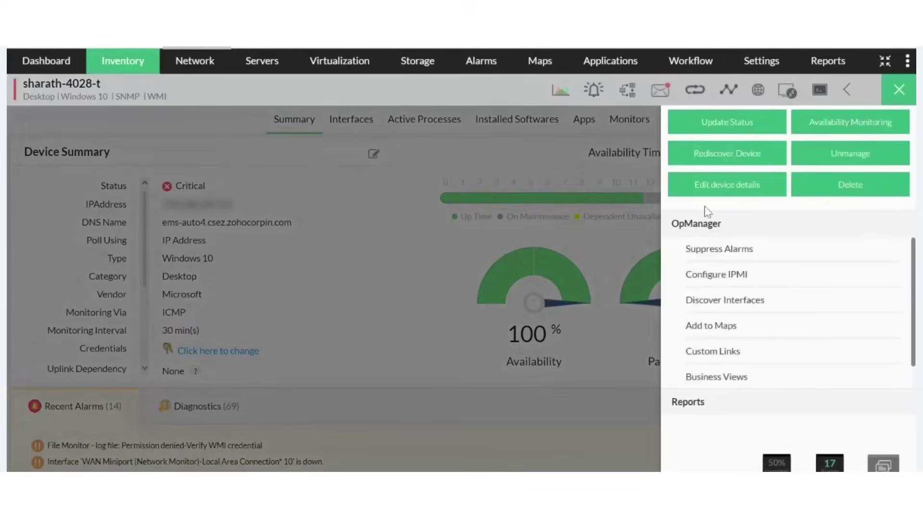
{"action": "left_click", "coordinate": [731, 193]}
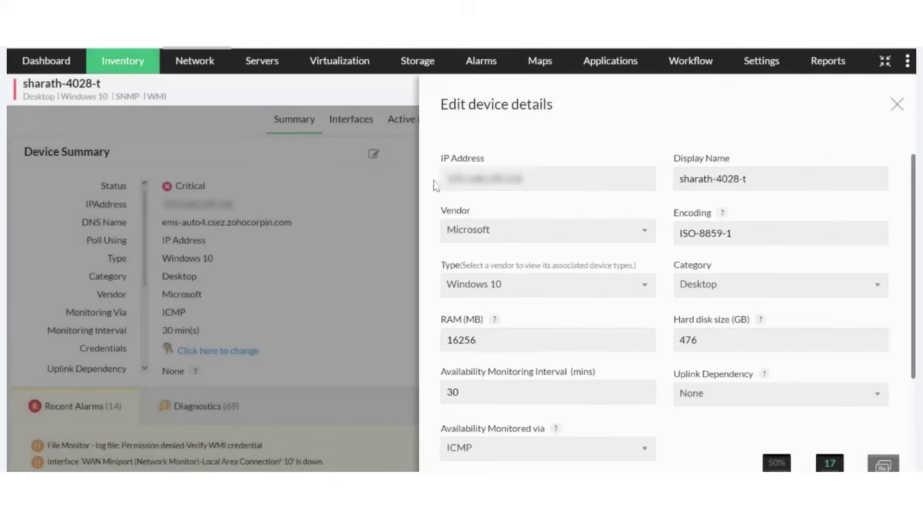
{"action": "scroll", "coordinate": [692, 195], "scroll_direction": "down", "scroll_amount": 2}
{"action": "scroll", "coordinate": [685, 253], "scroll_direction": "down", "scroll_amount": 2}
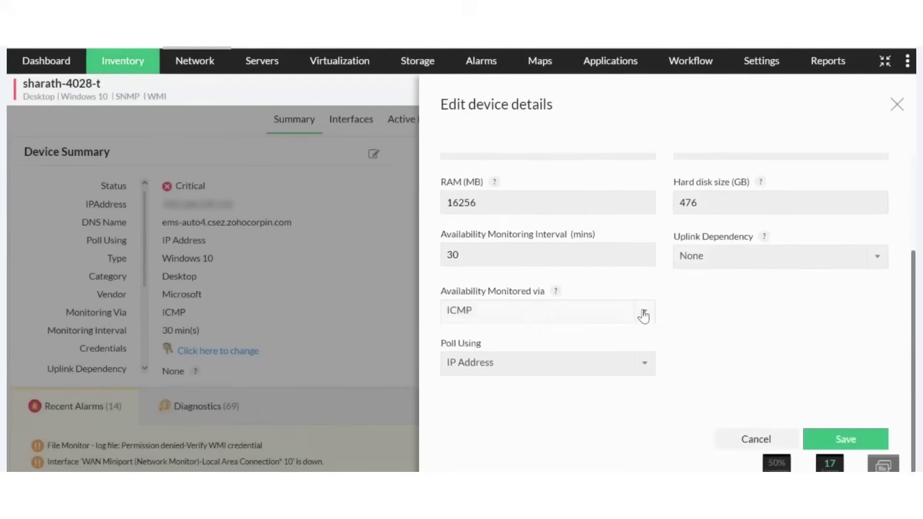
{"action": "left_click", "coordinate": [644, 315]}
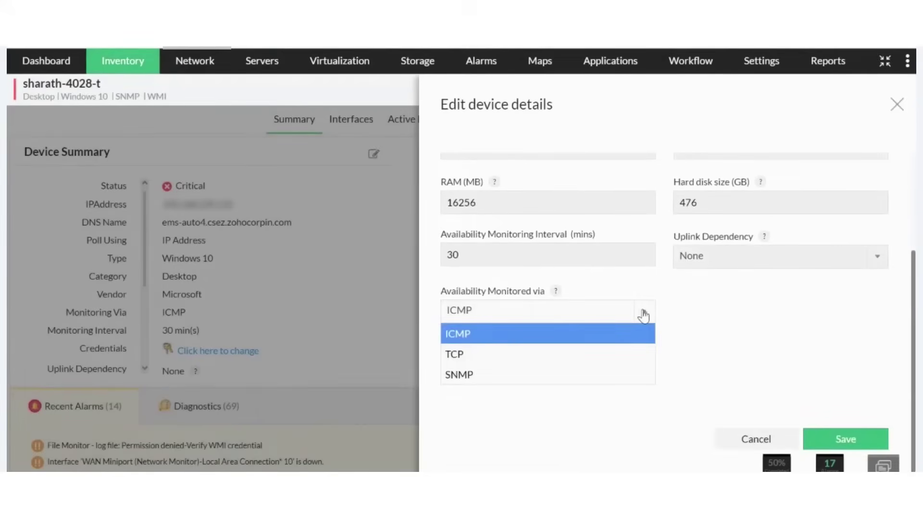
{"action": "left_click", "coordinate": [621, 343]}
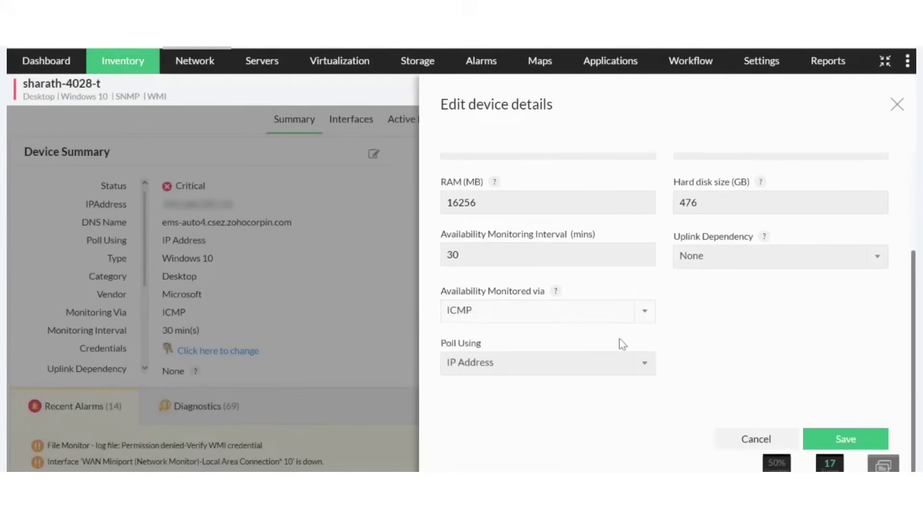
{"action": "left_click", "coordinate": [472, 255]}
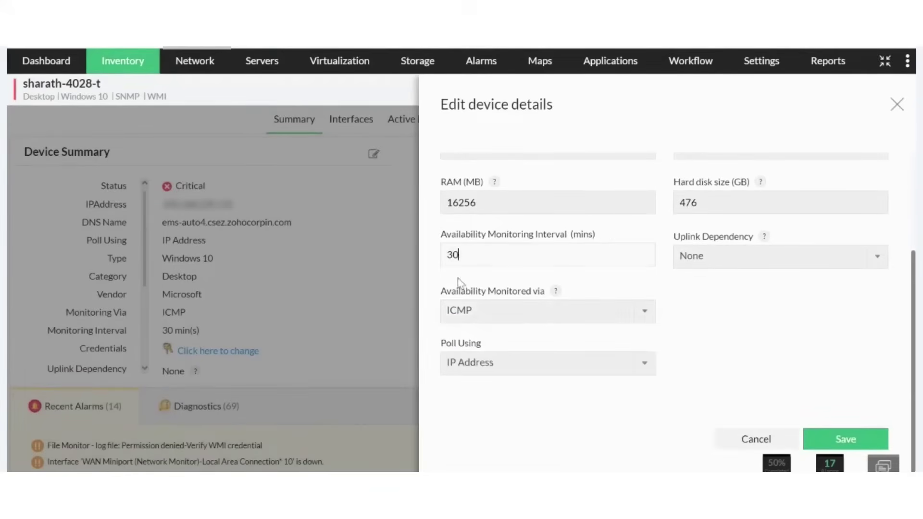
{"action": "left_click", "coordinate": [647, 366]}
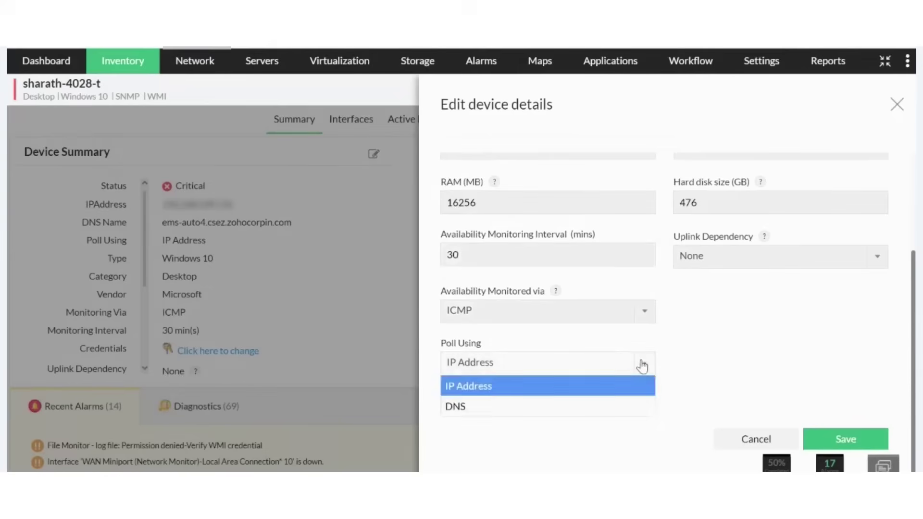
{"action": "left_click", "coordinate": [884, 267]}
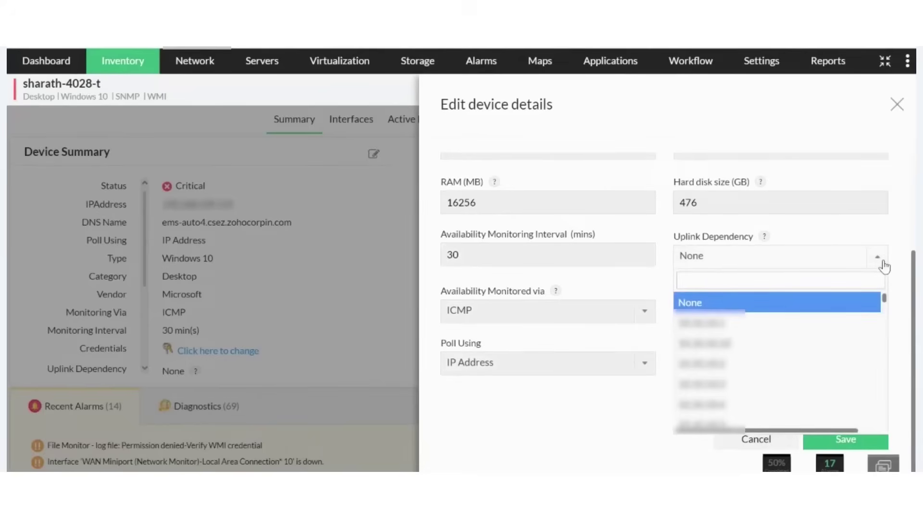
{"action": "left_click", "coordinate": [894, 261]}
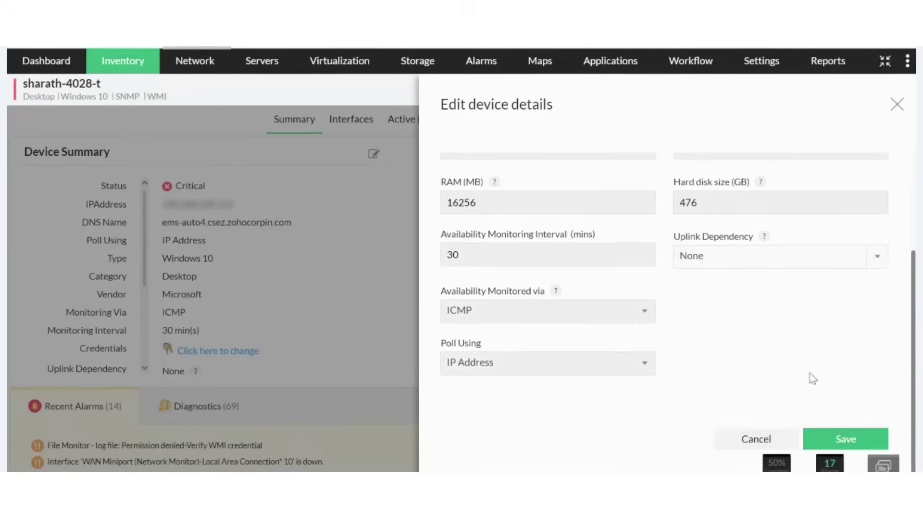
{"action": "left_click", "coordinate": [895, 106]}
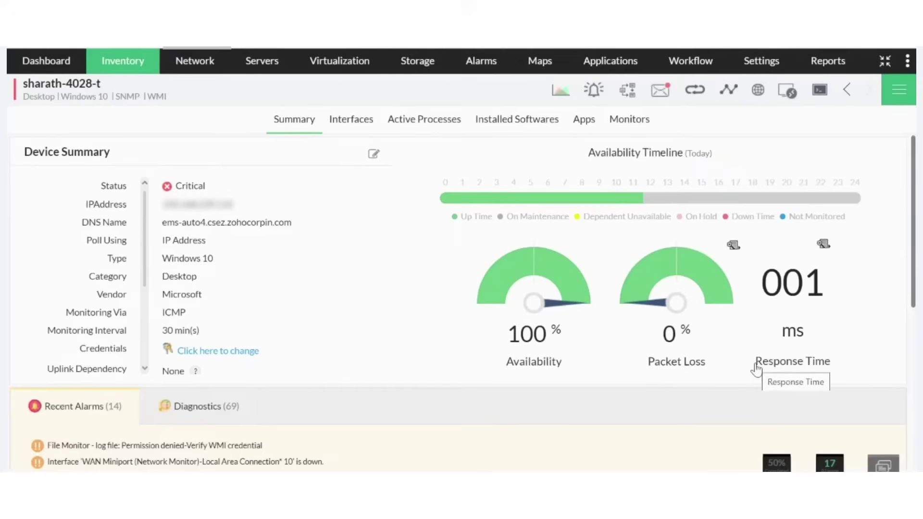
Step: Review the performance monitors list and the sharath-4028-t device's Monitors tab
{"action": "left_click", "coordinate": [762, 62]}
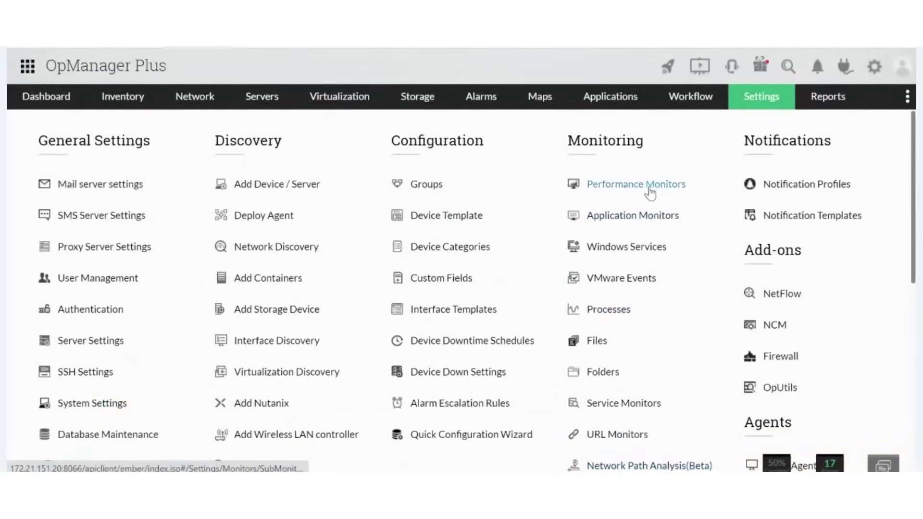
{"action": "left_click", "coordinate": [623, 190]}
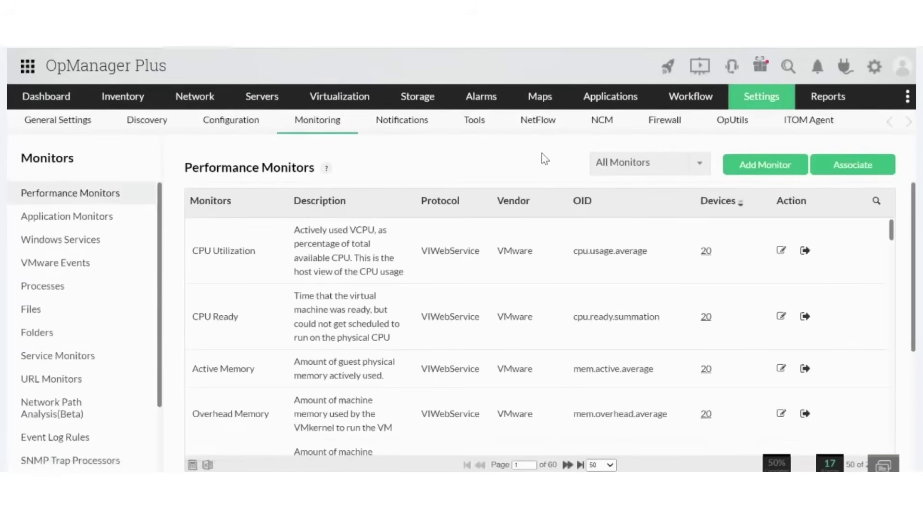
{"action": "left_click", "coordinate": [134, 104]}
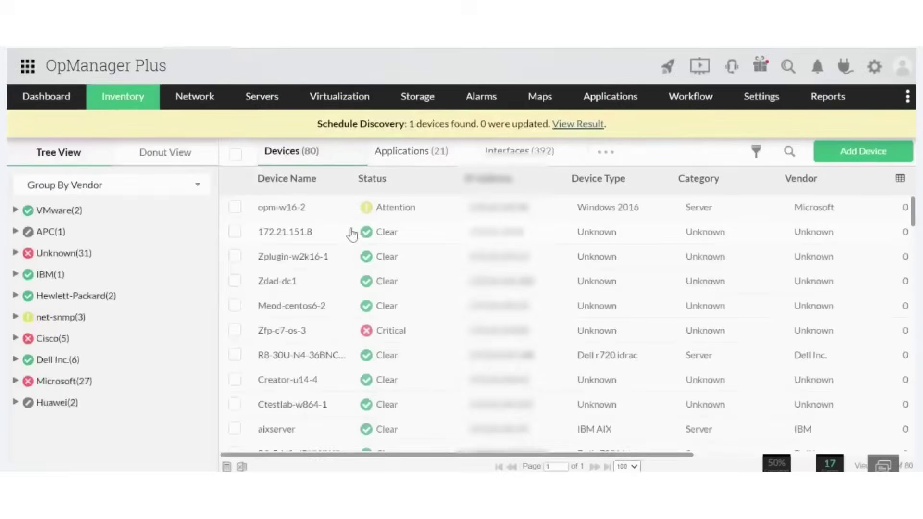
{"action": "scroll", "coordinate": [288, 324], "scroll_direction": "down", "scroll_amount": 5}
{"action": "left_click", "coordinate": [276, 427]}
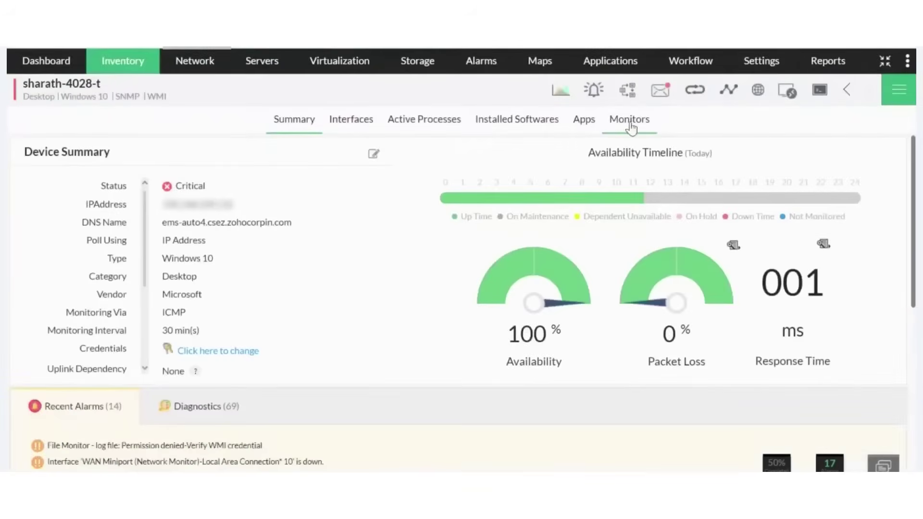
{"action": "left_click", "coordinate": [627, 120]}
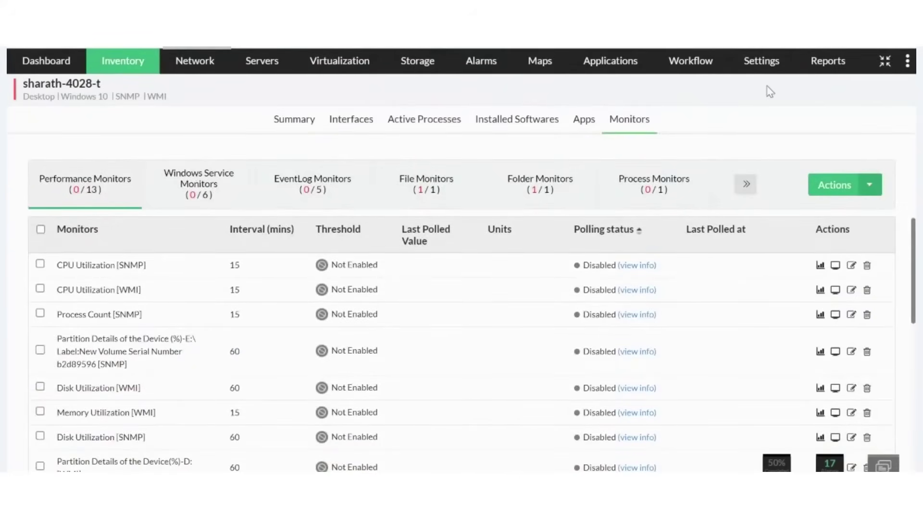
Step: Return through Settings to the 80-device inventory list, then switch to the availability slide
{"action": "left_click", "coordinate": [768, 65]}
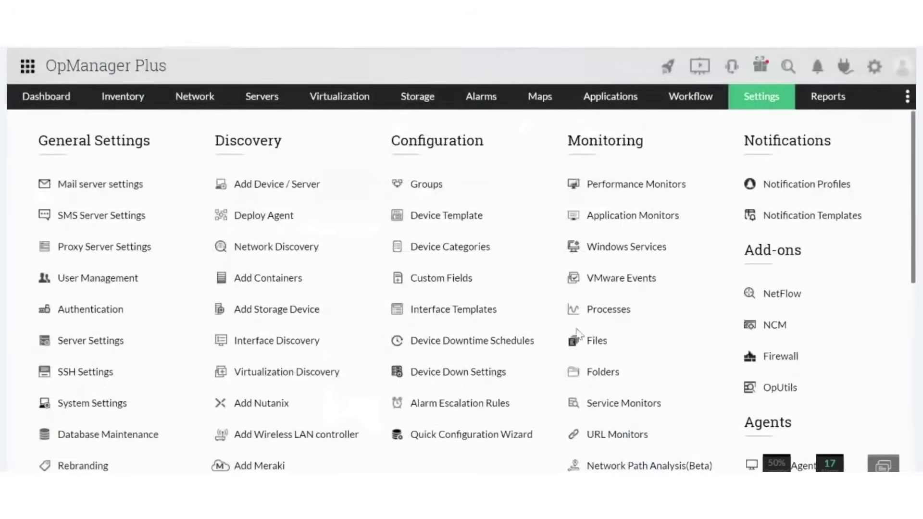
{"action": "left_click", "coordinate": [126, 99]}
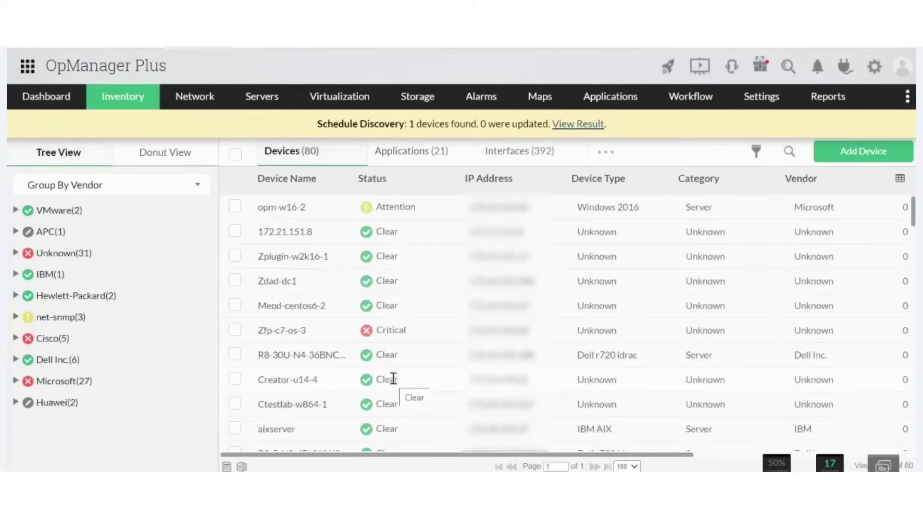
{"action": "key", "text": "alt+Tab"}
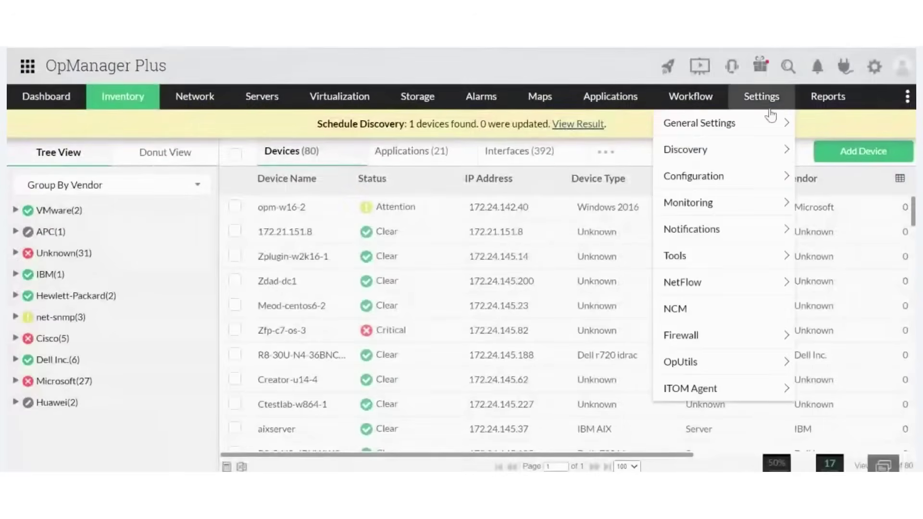
Step: Inspect httpd's process template thresholds, cancel unchanged, and start an Add Process Template
{"action": "left_click", "coordinate": [766, 100]}
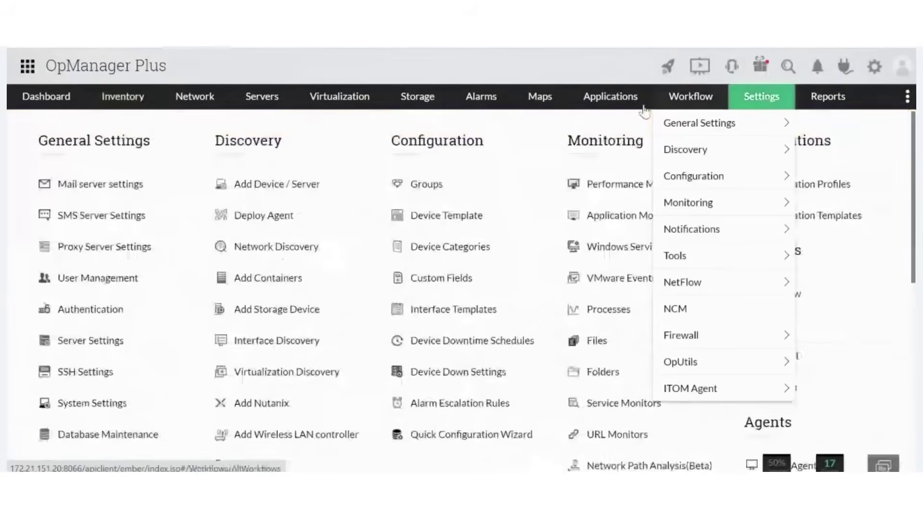
{"action": "left_click", "coordinate": [607, 311]}
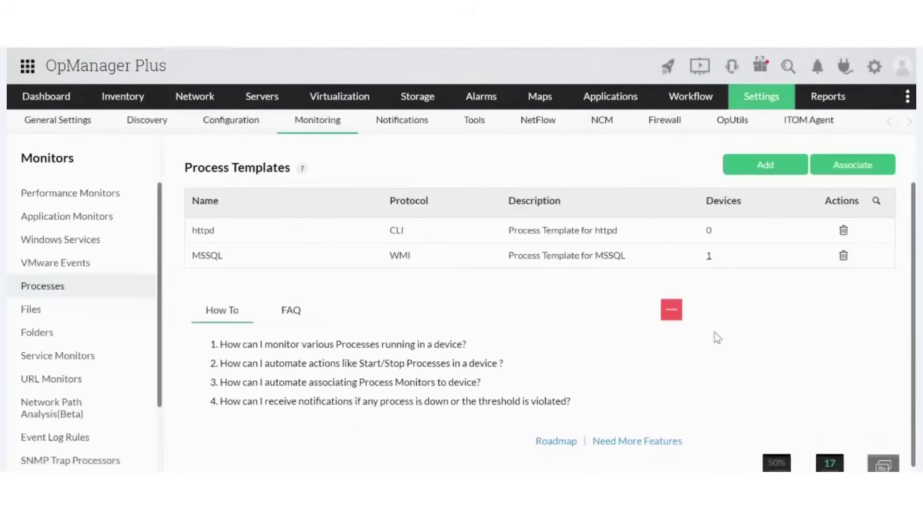
{"action": "left_click", "coordinate": [211, 230]}
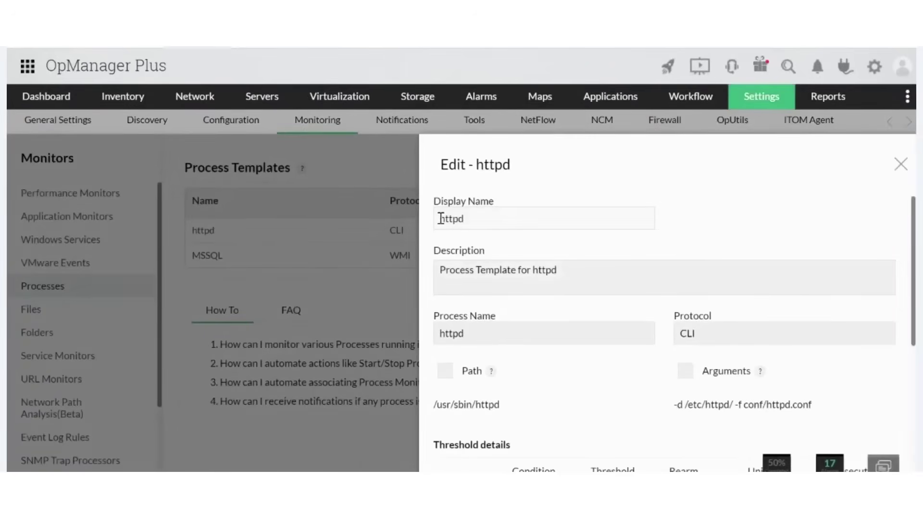
{"action": "scroll", "coordinate": [562, 288], "scroll_direction": "down", "scroll_amount": 2}
{"action": "scroll", "coordinate": [637, 355], "scroll_direction": "down", "scroll_amount": 1}
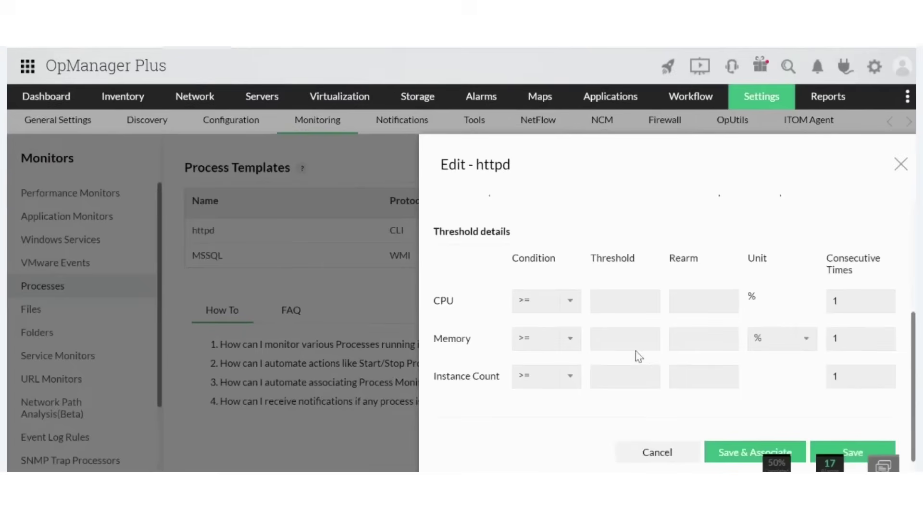
{"action": "scroll", "coordinate": [681, 310], "scroll_direction": "down", "scroll_amount": 1}
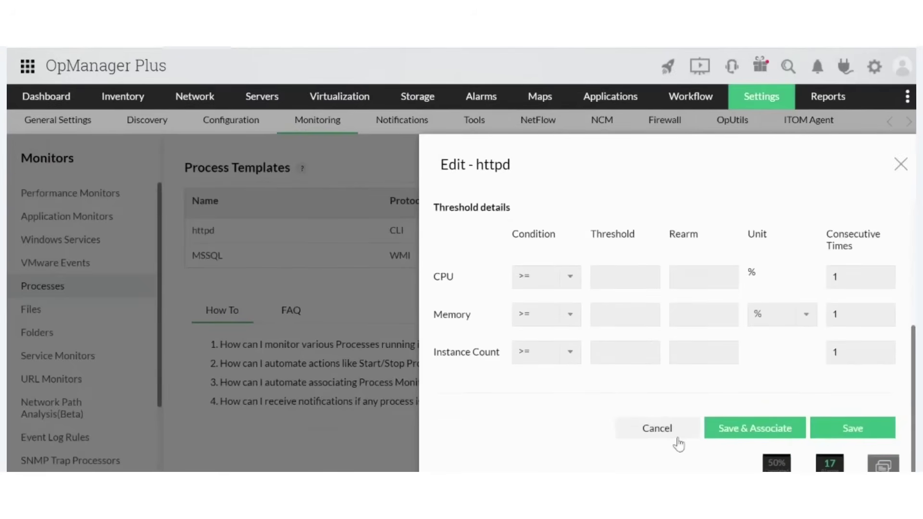
{"action": "left_click", "coordinate": [900, 164]}
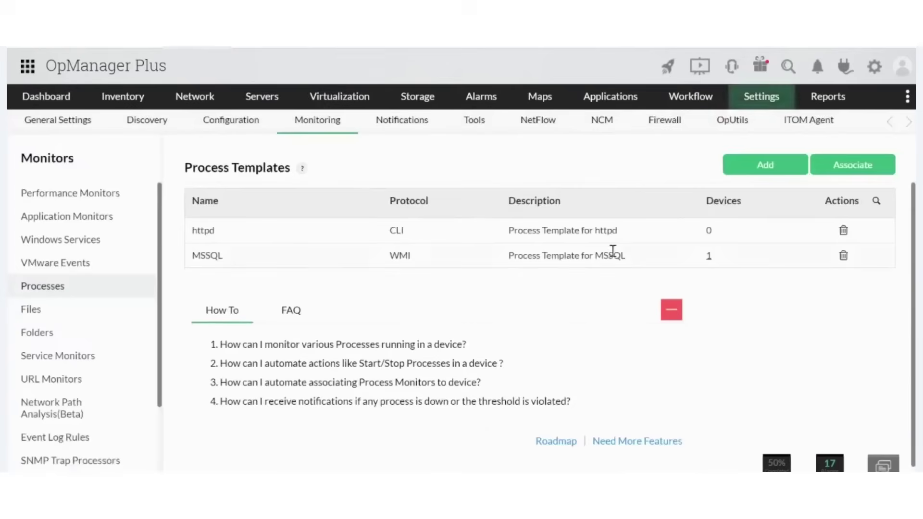
{"action": "left_click", "coordinate": [753, 172]}
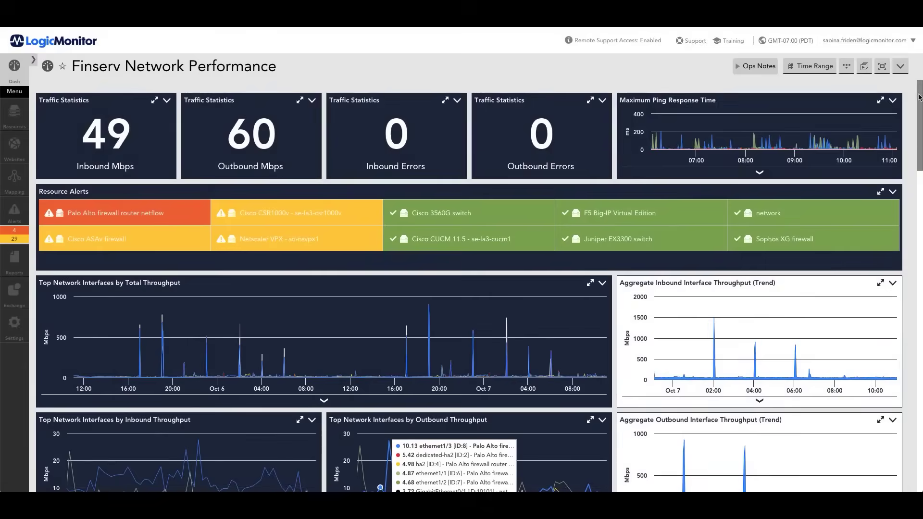
{"action": "left_click_drag", "start_coordinate": [919, 97], "coordinate": [921, 200]}
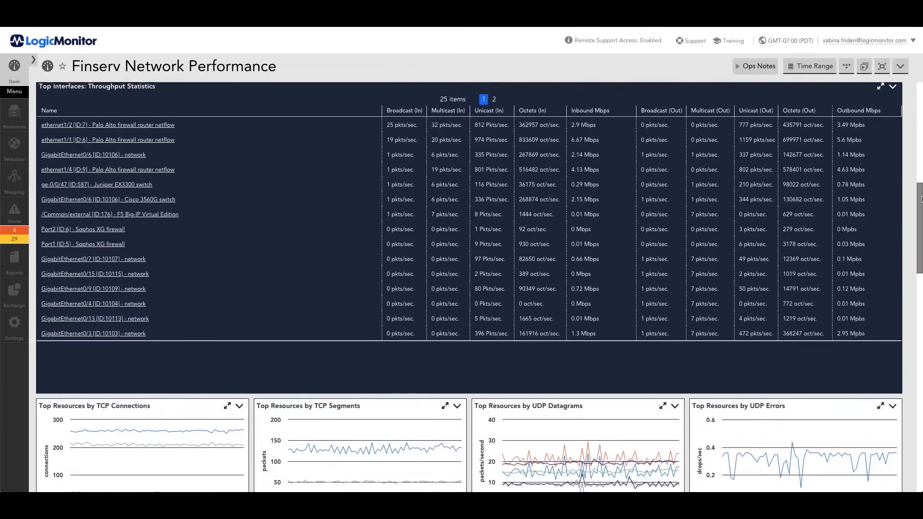
{"action": "left_click_drag", "start_coordinate": [921, 200], "coordinate": [921, 268]}
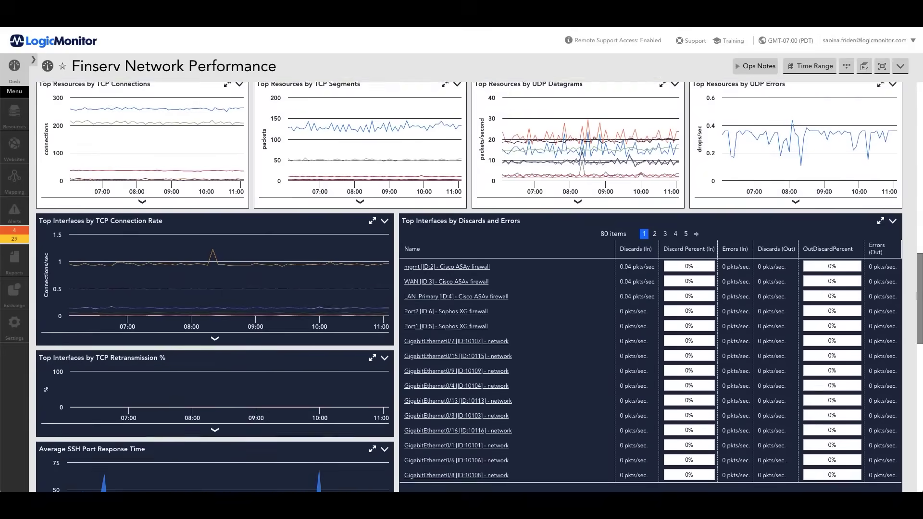
{"action": "scroll", "coordinate": [469, 289], "scroll_direction": "down", "scroll_amount": 3}
{"action": "scroll", "coordinate": [469, 288], "scroll_direction": "down", "scroll_amount": 3}
{"action": "scroll", "coordinate": [469, 288], "scroll_direction": "down", "scroll_amount": 3}
{"action": "scroll", "coordinate": [469, 289], "scroll_direction": "down", "scroll_amount": 3}
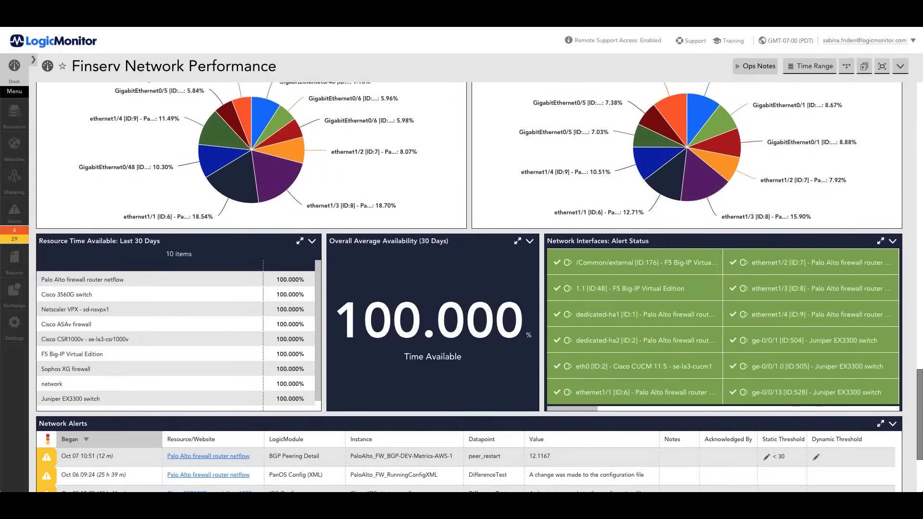
{"action": "scroll", "coordinate": [468, 288], "scroll_direction": "down", "scroll_amount": 2}
{"action": "scroll", "coordinate": [468, 288], "scroll_direction": "down", "scroll_amount": 2}
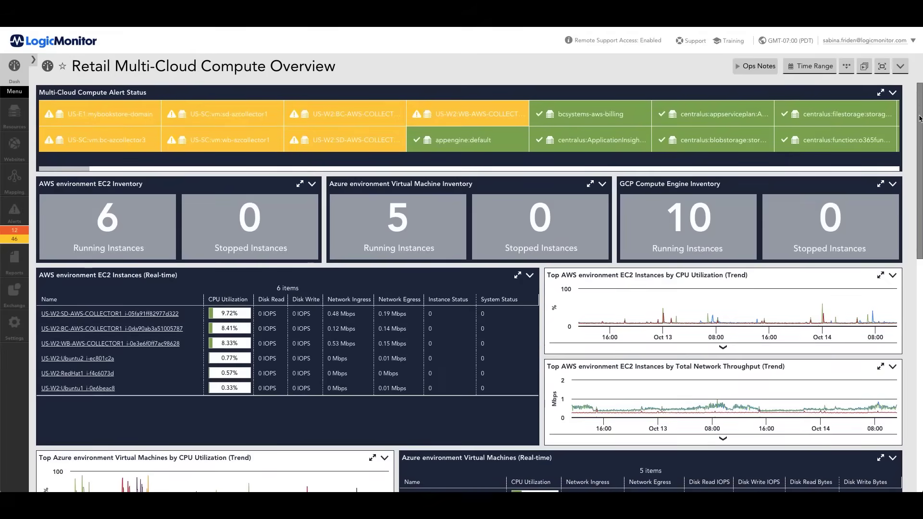
{"action": "left_click_drag", "start_coordinate": [919, 119], "coordinate": [911, 303]}
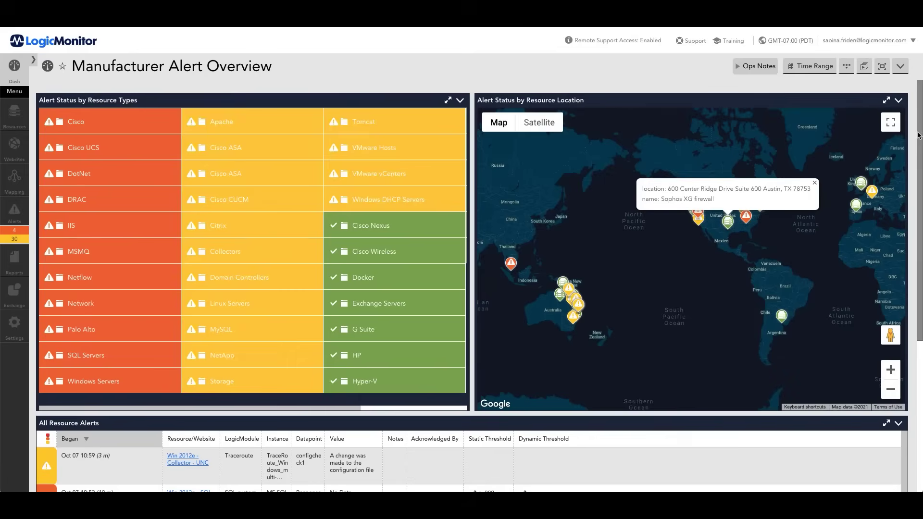
{"action": "left_click_drag", "start_coordinate": [918, 135], "coordinate": [918, 280]}
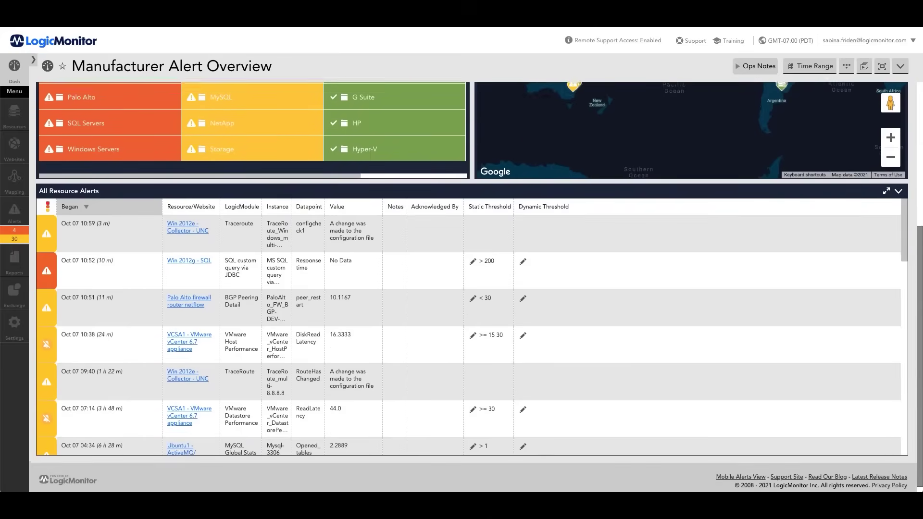
{"action": "scroll", "coordinate": [468, 288], "scroll_direction": "up", "scroll_amount": 2}
{"action": "scroll", "coordinate": [469, 288], "scroll_direction": "up", "scroll_amount": 2}
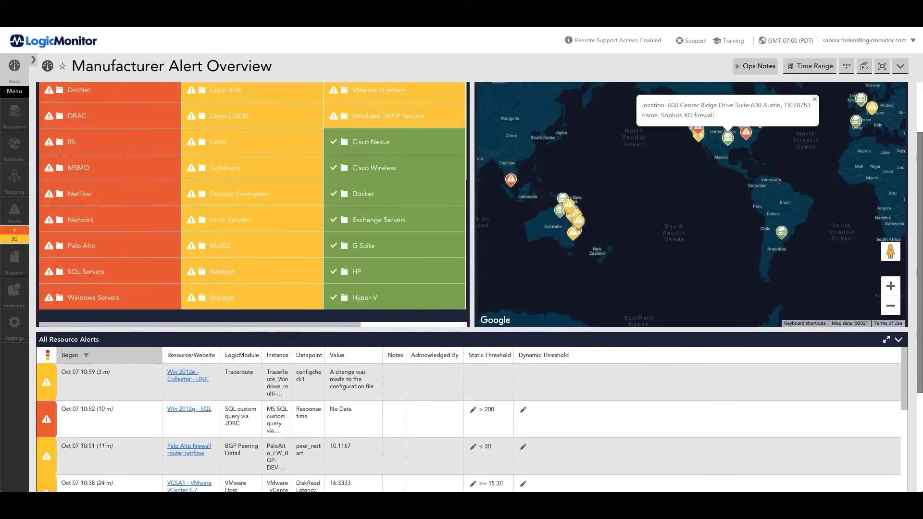
{"action": "left_click_drag", "start_coordinate": [920, 152], "coordinate": [919, 132]}
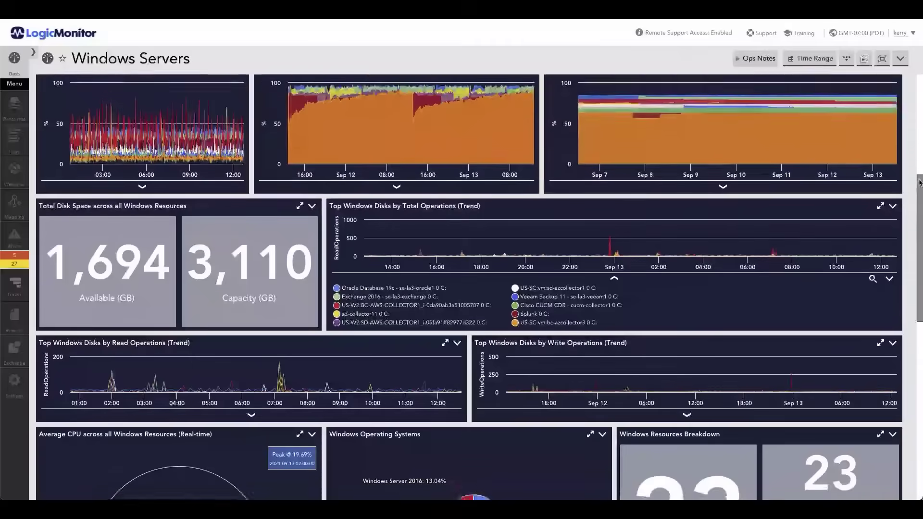
{"action": "scroll", "coordinate": [921, 235], "scroll_direction": "down", "scroll_amount": 5}
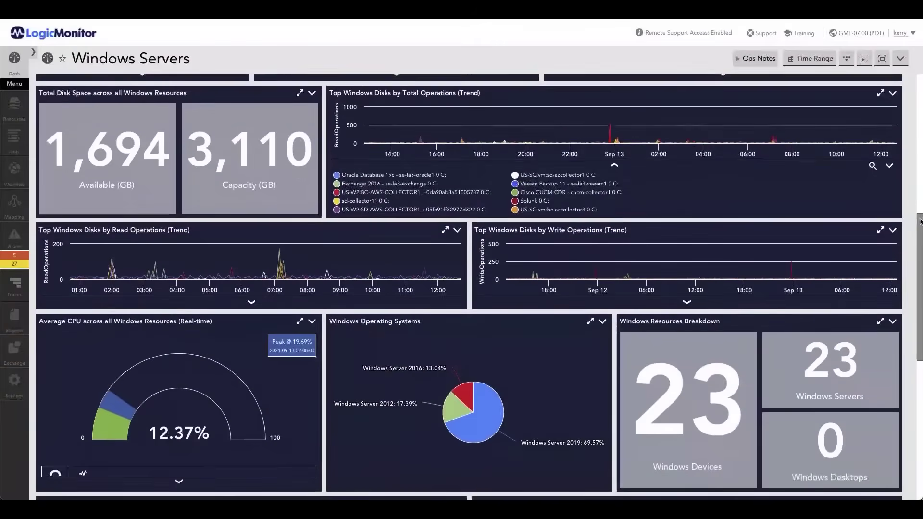
{"action": "scroll", "coordinate": [309, 370], "scroll_direction": "down", "scroll_amount": 1}
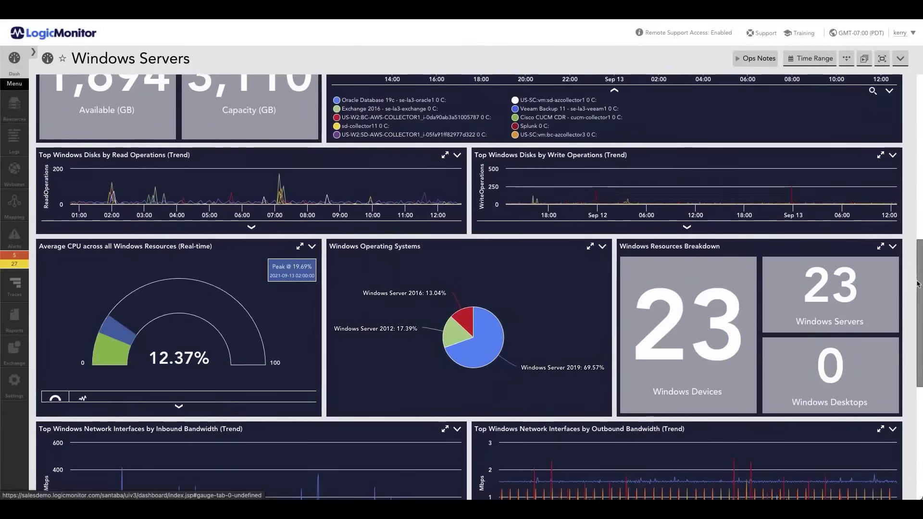
{"action": "left_click_drag", "start_coordinate": [913, 288], "coordinate": [913, 357]}
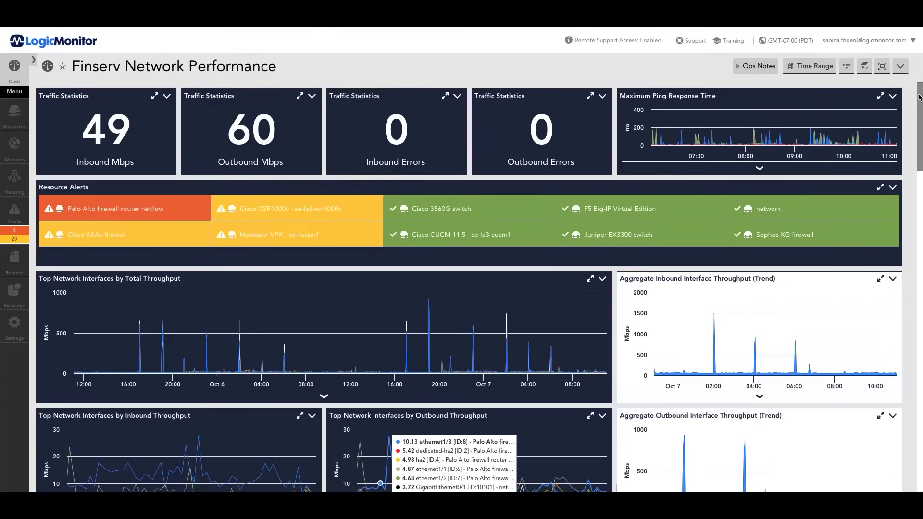
{"action": "left_click_drag", "start_coordinate": [919, 97], "coordinate": [921, 200]}
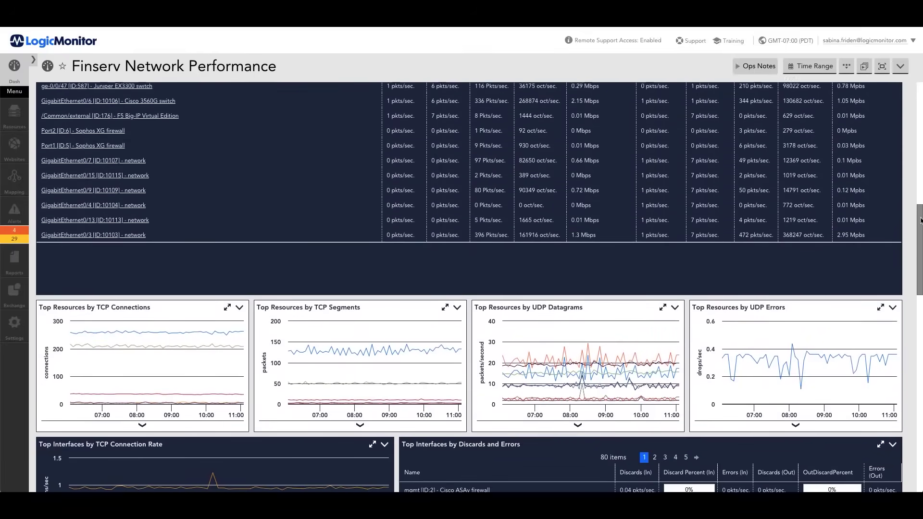
{"action": "scroll", "coordinate": [468, 289], "scroll_direction": "down", "scroll_amount": 3}
{"action": "scroll", "coordinate": [469, 289], "scroll_direction": "down", "scroll_amount": 2}
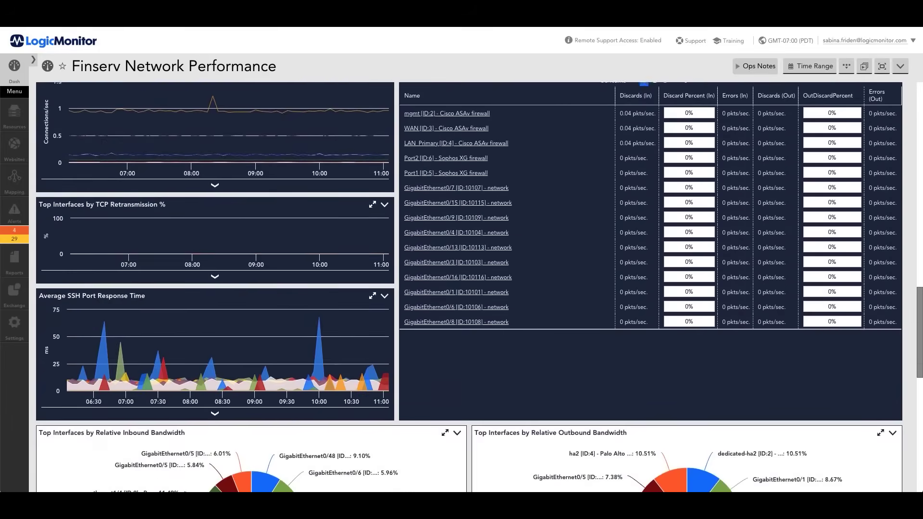
{"action": "scroll", "coordinate": [469, 289], "scroll_direction": "down", "scroll_amount": 2}
{"action": "scroll", "coordinate": [469, 288], "scroll_direction": "down", "scroll_amount": 2}
{"action": "scroll", "coordinate": [469, 288], "scroll_direction": "down", "scroll_amount": 2}
{"action": "scroll", "coordinate": [469, 288], "scroll_direction": "down", "scroll_amount": 1}
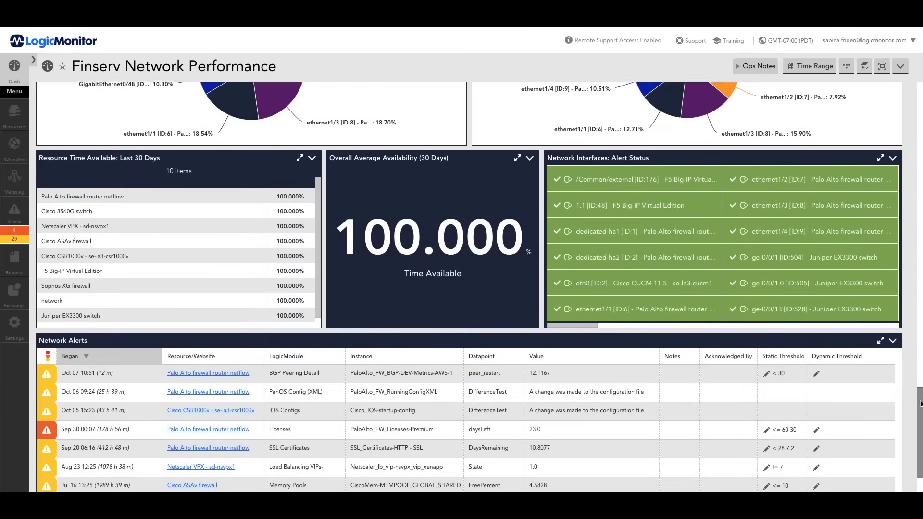
{"action": "scroll", "coordinate": [468, 289], "scroll_direction": "down", "scroll_amount": 1}
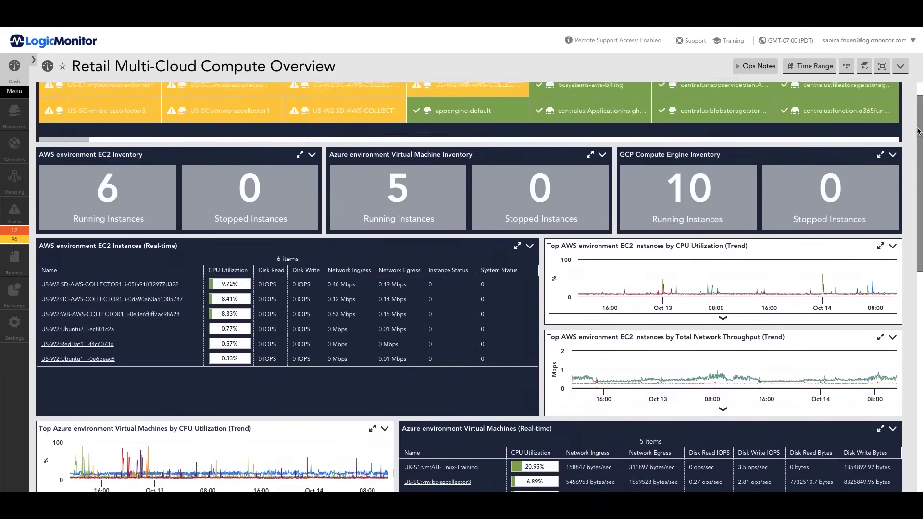
{"action": "left_click_drag", "start_coordinate": [918, 130], "coordinate": [912, 331]}
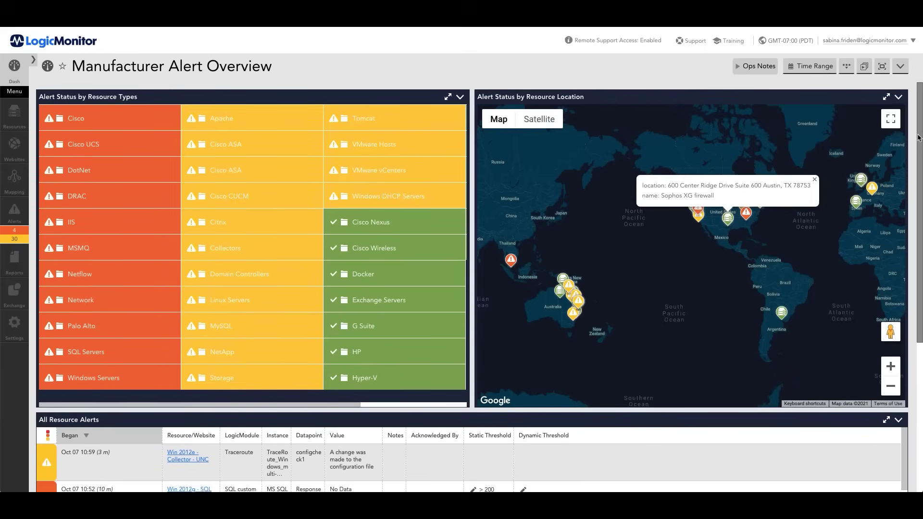
{"action": "mouse_move", "coordinate": [916, 135]}
{"action": "left_mouse_down"}
{"action": "mouse_move", "coordinate": [921, 274]}
{"action": "mouse_move", "coordinate": [919, 132]}
{"action": "left_mouse_up"}
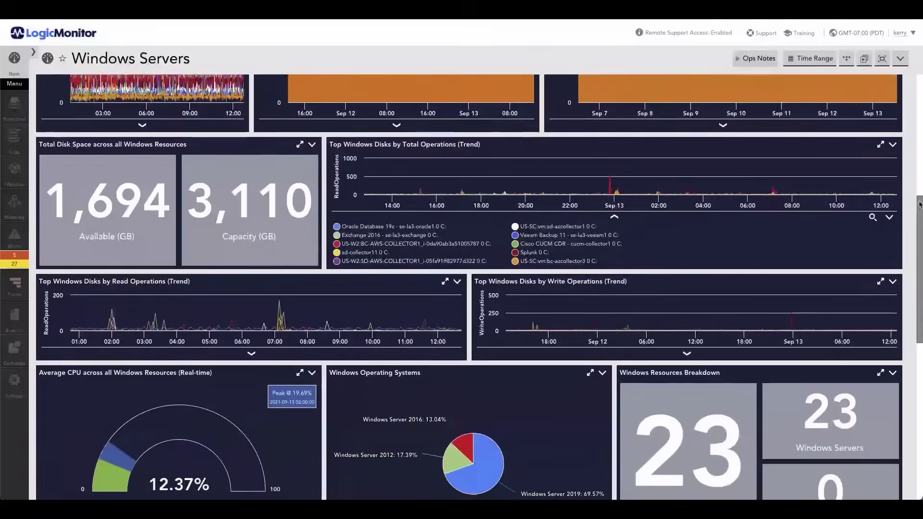
{"action": "left_click_drag", "start_coordinate": [919, 205], "coordinate": [920, 245]}
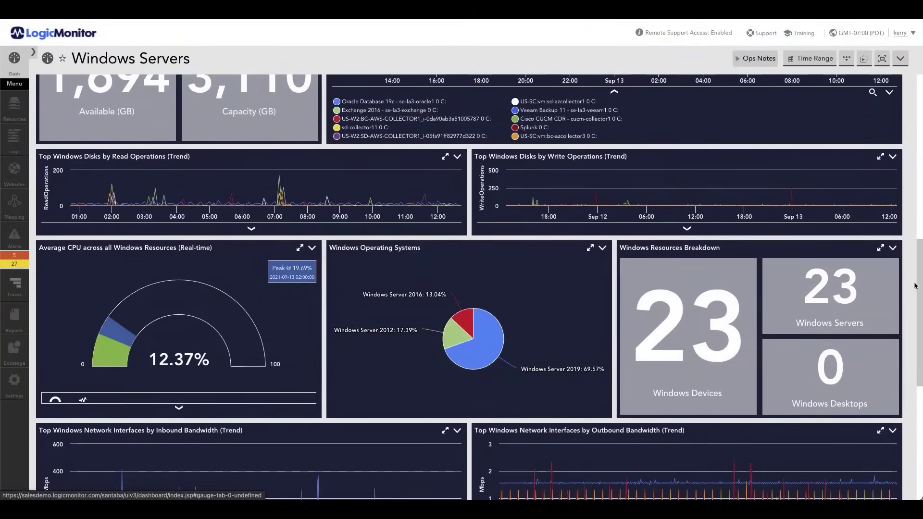
{"action": "left_click_drag", "start_coordinate": [914, 286], "coordinate": [914, 376]}
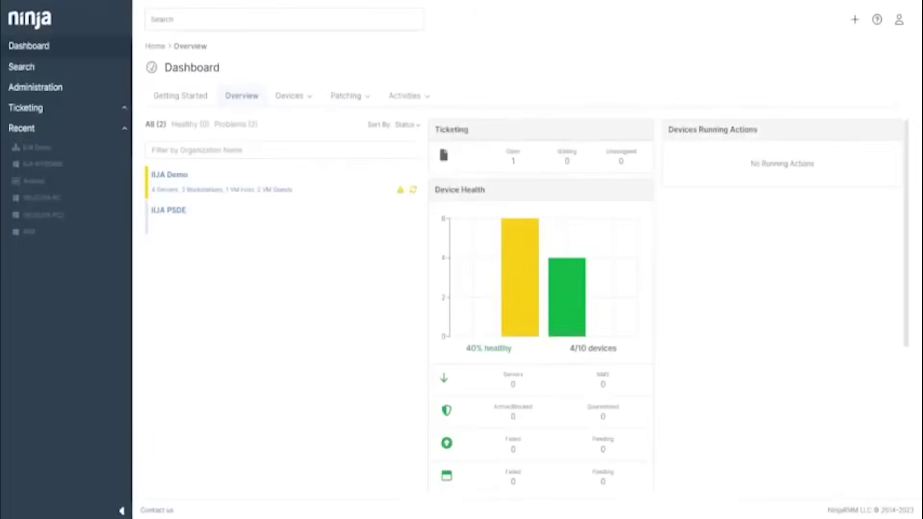
Step: Filter IIJA Demo to problem devices and NY Kensho, then open IIJA-NY00489's overview
{"action": "left_click", "coordinate": [178, 174]}
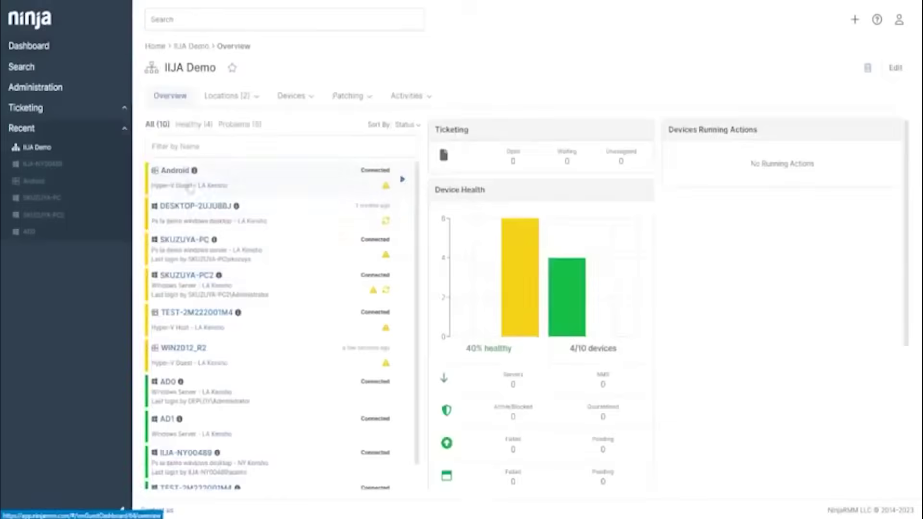
{"action": "scroll", "coordinate": [240, 251], "scroll_direction": "down", "scroll_amount": 2}
{"action": "left_click", "coordinate": [232, 124]}
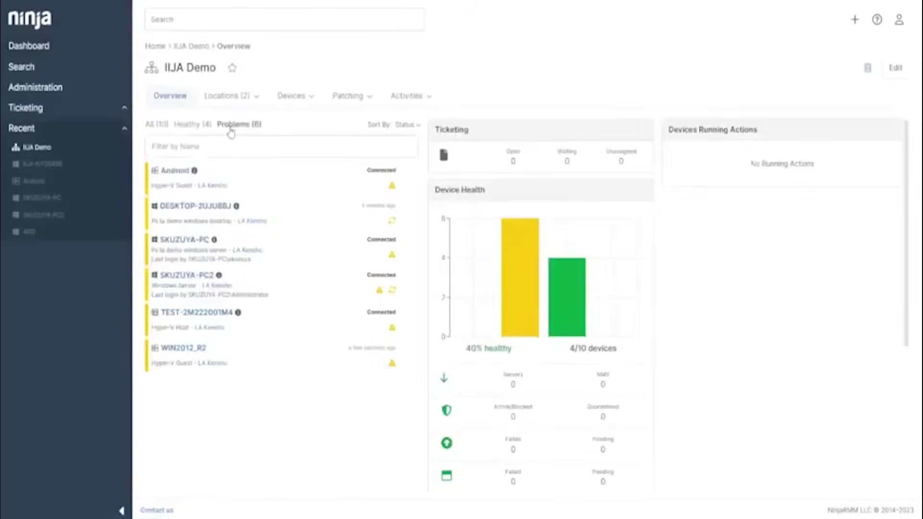
{"action": "left_click", "coordinate": [392, 187]}
{"action": "left_click", "coordinate": [221, 144]}
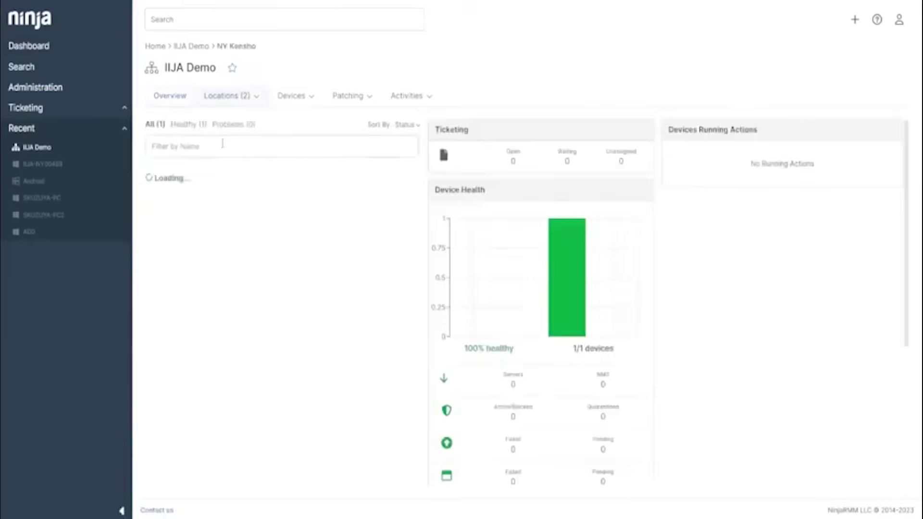
{"action": "left_click", "coordinate": [198, 170]}
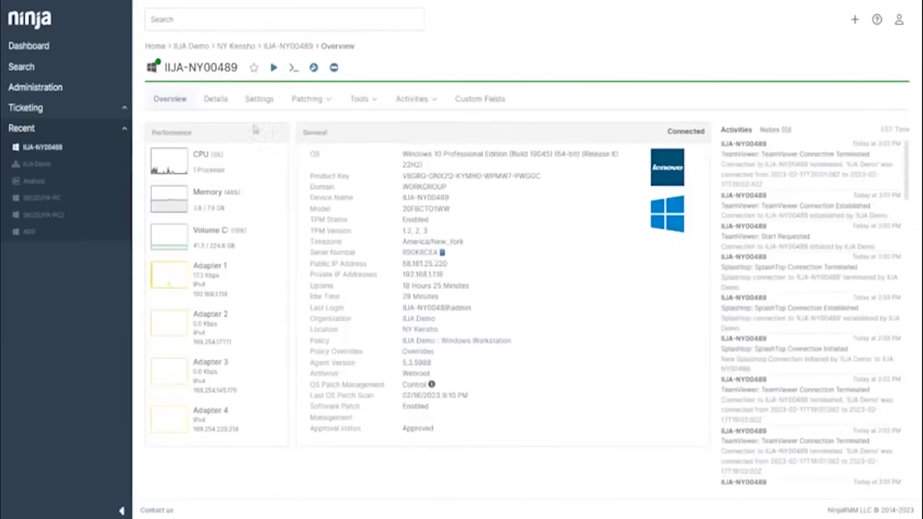
Step: On IIJA-NY00489's Details tab, jump to disk volumes, network adapters and open ports
{"action": "left_click", "coordinate": [216, 104]}
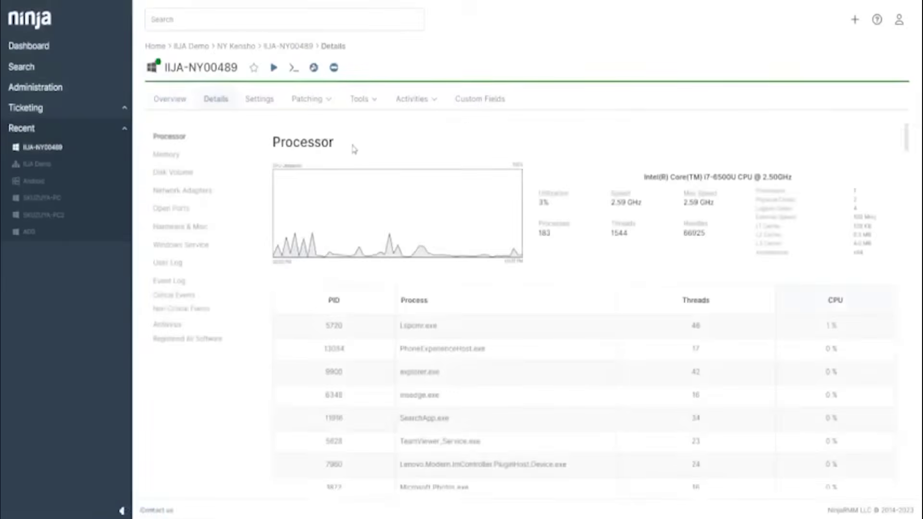
{"action": "scroll", "coordinate": [353, 149], "scroll_direction": "down", "scroll_amount": 10}
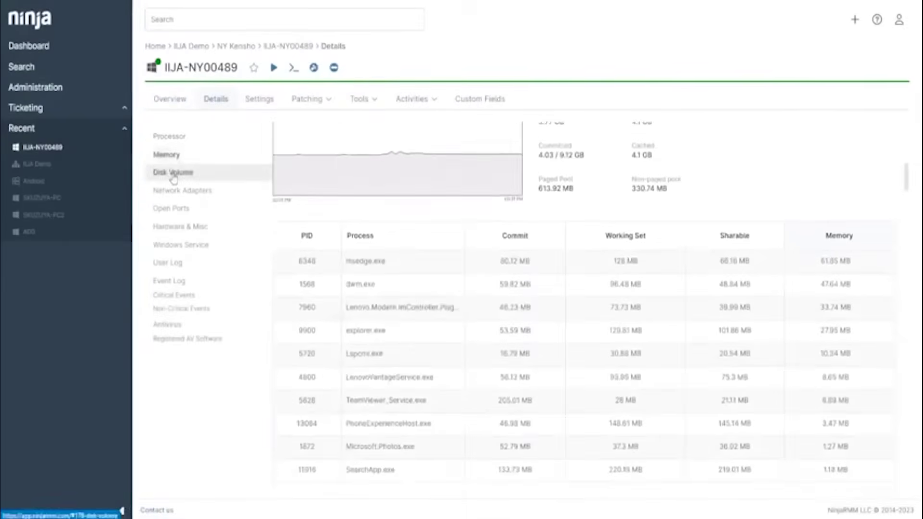
{"action": "left_click", "coordinate": [173, 177]}
{"action": "left_click", "coordinate": [216, 191]}
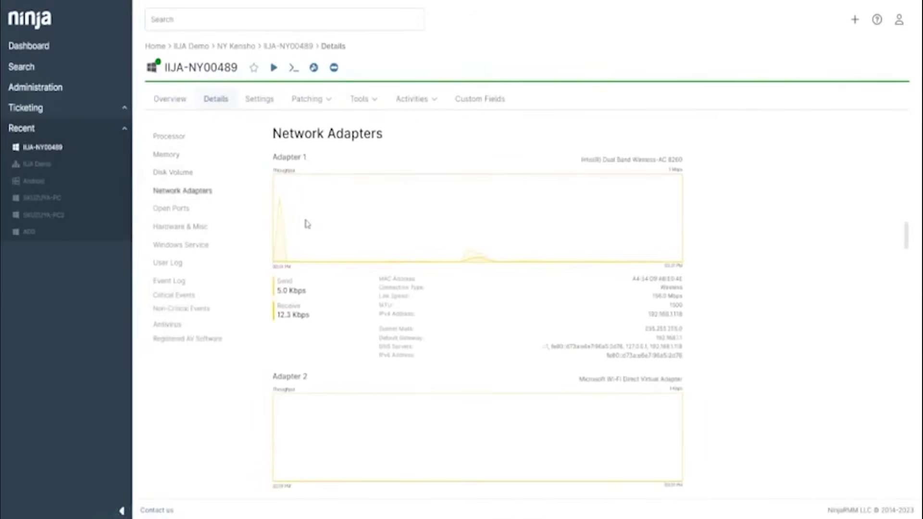
{"action": "left_click", "coordinate": [208, 208]}
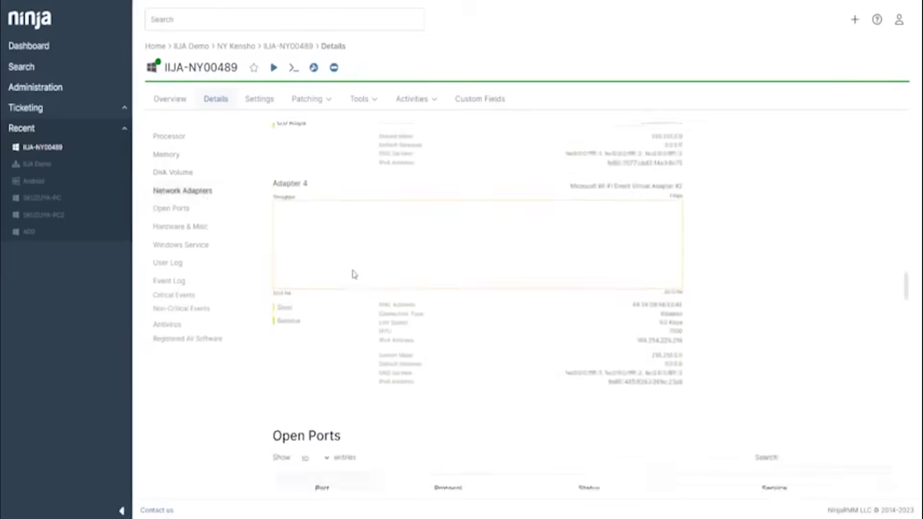
{"action": "scroll", "coordinate": [353, 274], "scroll_direction": "down", "scroll_amount": 5}
{"action": "scroll", "coordinate": [353, 275], "scroll_direction": "down", "scroll_amount": 5}
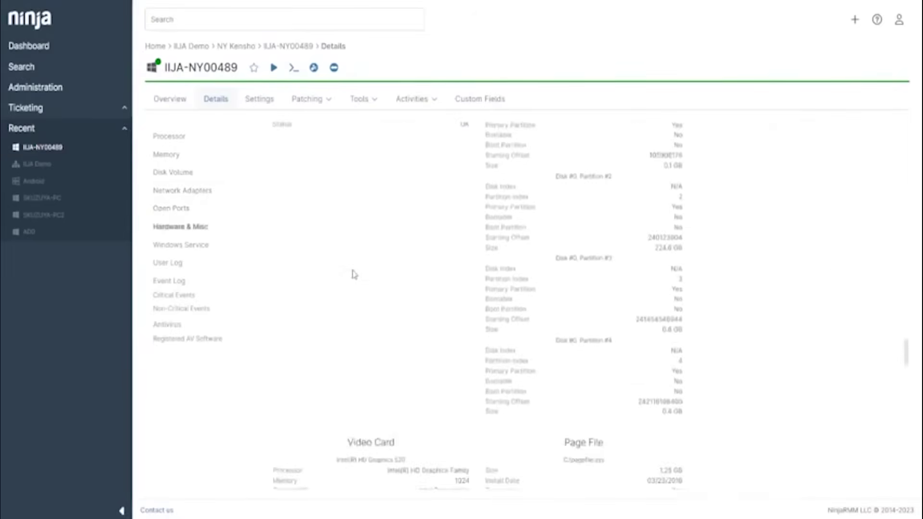
{"action": "scroll", "coordinate": [353, 274], "scroll_direction": "down", "scroll_amount": 3}
{"action": "scroll", "coordinate": [353, 275], "scroll_direction": "down", "scroll_amount": 3}
{"action": "scroll", "coordinate": [353, 274], "scroll_direction": "down", "scroll_amount": 2}
{"action": "scroll", "coordinate": [353, 274], "scroll_direction": "down", "scroll_amount": 3}
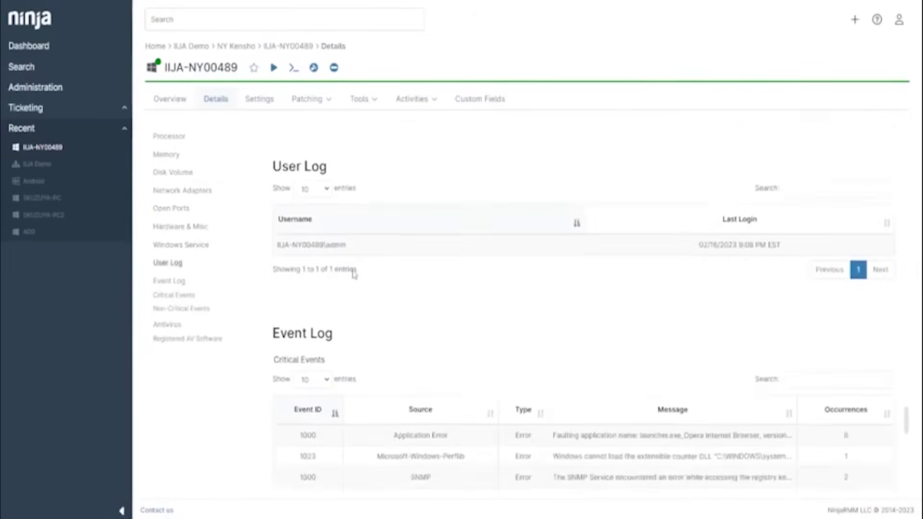
{"action": "scroll", "coordinate": [354, 274], "scroll_direction": "down", "scroll_amount": 1}
{"action": "scroll", "coordinate": [353, 274], "scroll_direction": "down", "scroll_amount": 2}
{"action": "scroll", "coordinate": [353, 275], "scroll_direction": "down", "scroll_amount": 3}
{"action": "scroll", "coordinate": [353, 274], "scroll_direction": "down", "scroll_amount": 2}
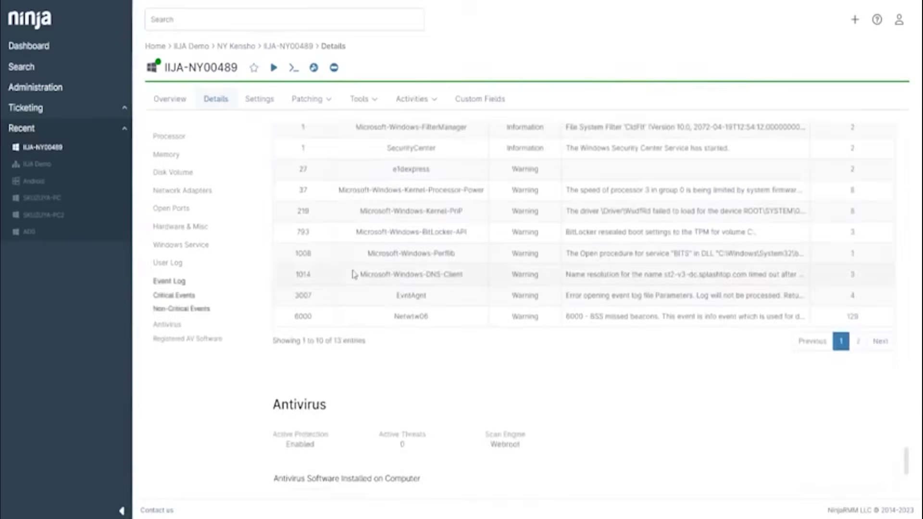
{"action": "scroll", "coordinate": [353, 273], "scroll_direction": "down", "scroll_amount": 2}
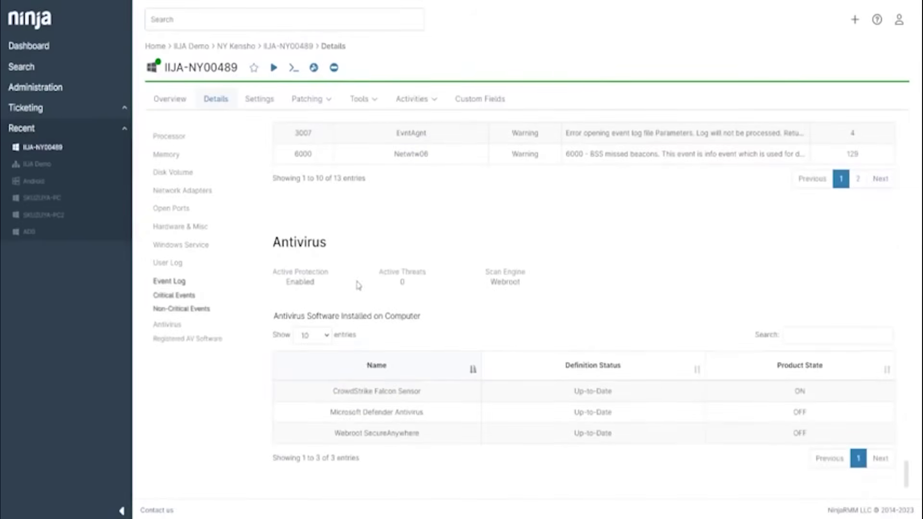
Step: Open the device settings and browse and search its installed software inventory
{"action": "left_click", "coordinate": [267, 102]}
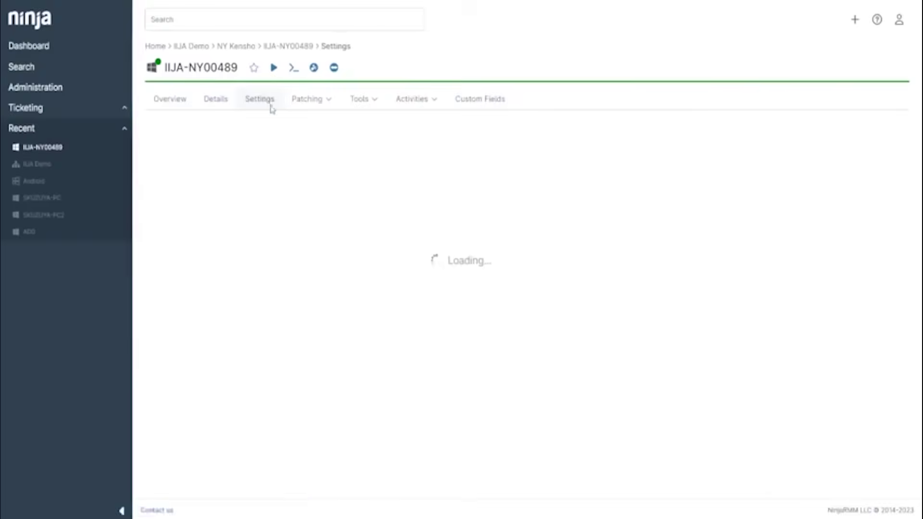
{"action": "scroll", "coordinate": [322, 248], "scroll_direction": "down", "scroll_amount": 2}
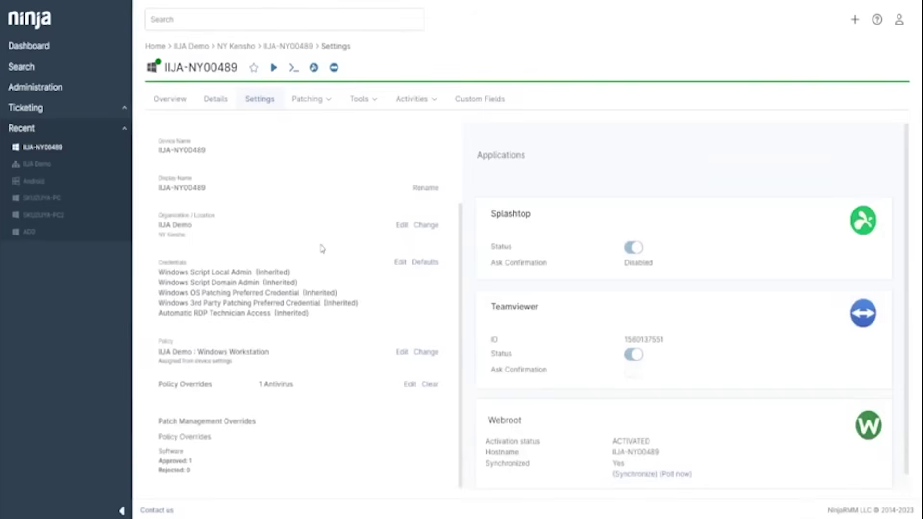
{"action": "scroll", "coordinate": [321, 249], "scroll_direction": "up", "scroll_amount": 1}
{"action": "scroll", "coordinate": [322, 249], "scroll_direction": "up", "scroll_amount": 1}
{"action": "left_click", "coordinate": [311, 99]}
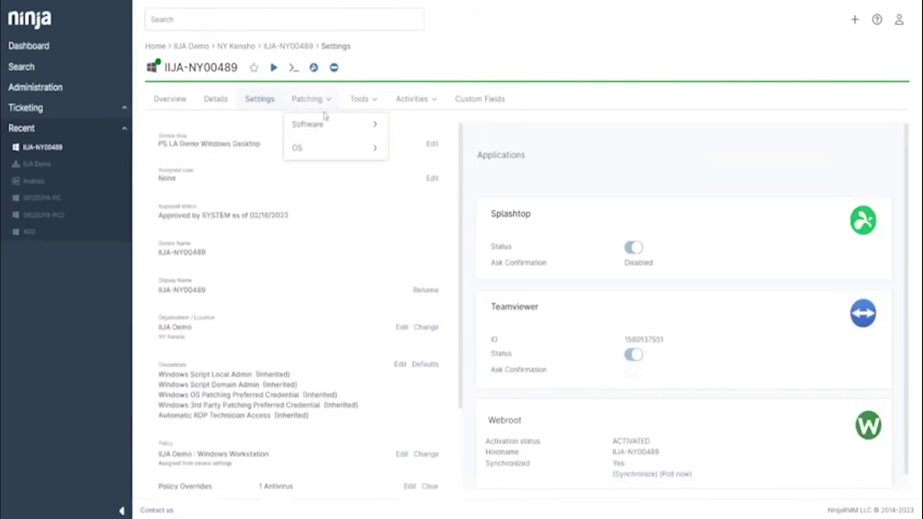
{"action": "left_click", "coordinate": [398, 129]}
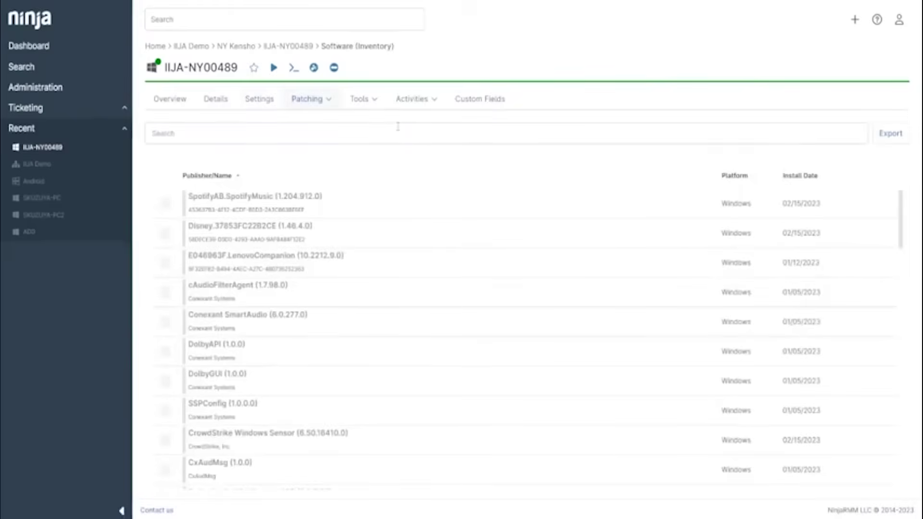
{"action": "scroll", "coordinate": [415, 253], "scroll_direction": "down", "scroll_amount": 5}
{"action": "scroll", "coordinate": [414, 253], "scroll_direction": "down", "scroll_amount": 5}
{"action": "scroll", "coordinate": [414, 253], "scroll_direction": "down", "scroll_amount": 5}
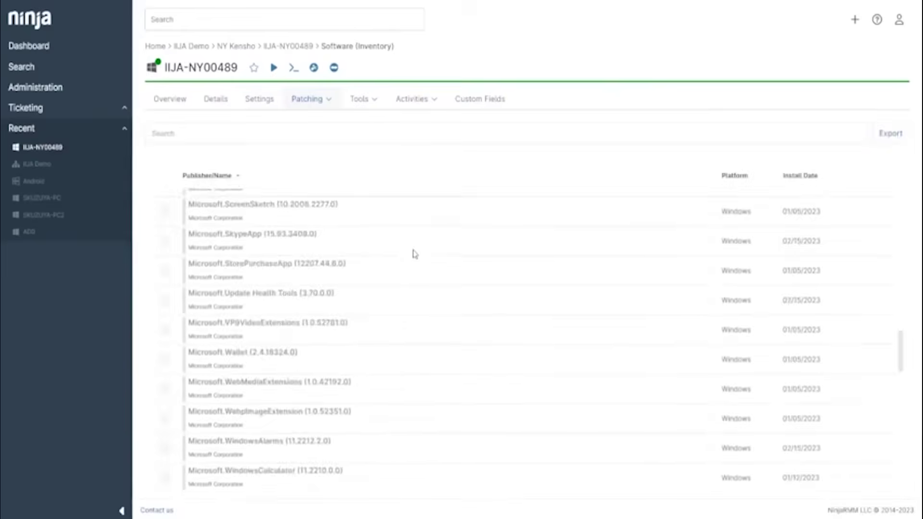
{"action": "scroll", "coordinate": [415, 254], "scroll_direction": "up", "scroll_amount": 15}
{"action": "scroll", "coordinate": [413, 253], "scroll_direction": "up", "scroll_amount": 2}
{"action": "left_click", "coordinate": [301, 138]}
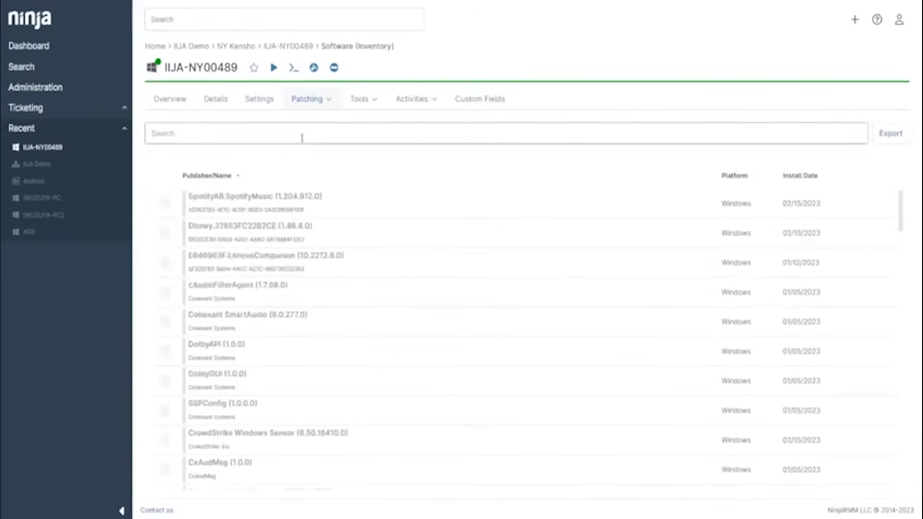
Step: View IIJA-NY00489's installed OS patches, then bring up its remote registry
{"action": "left_click", "coordinate": [331, 107]}
{"action": "mouse_move", "coordinate": [336, 148]}
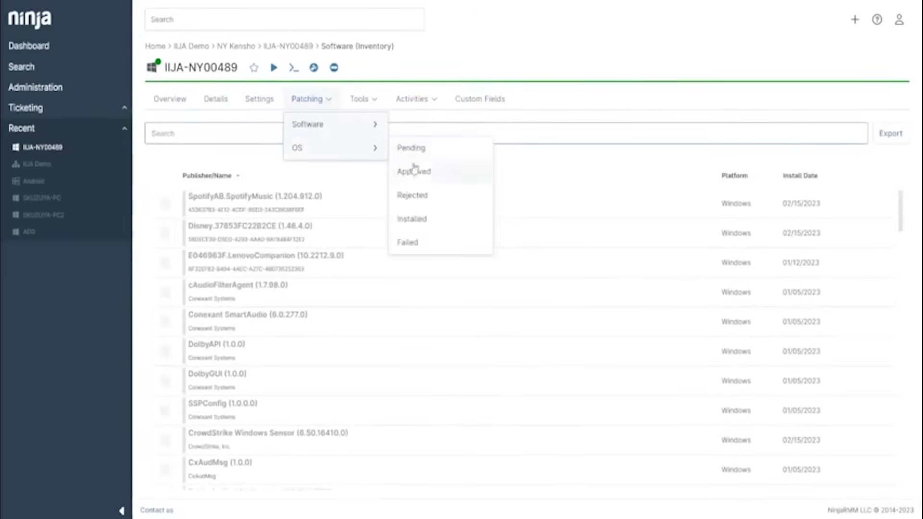
{"action": "left_click", "coordinate": [431, 223]}
{"action": "scroll", "coordinate": [343, 245], "scroll_direction": "down", "scroll_amount": 3}
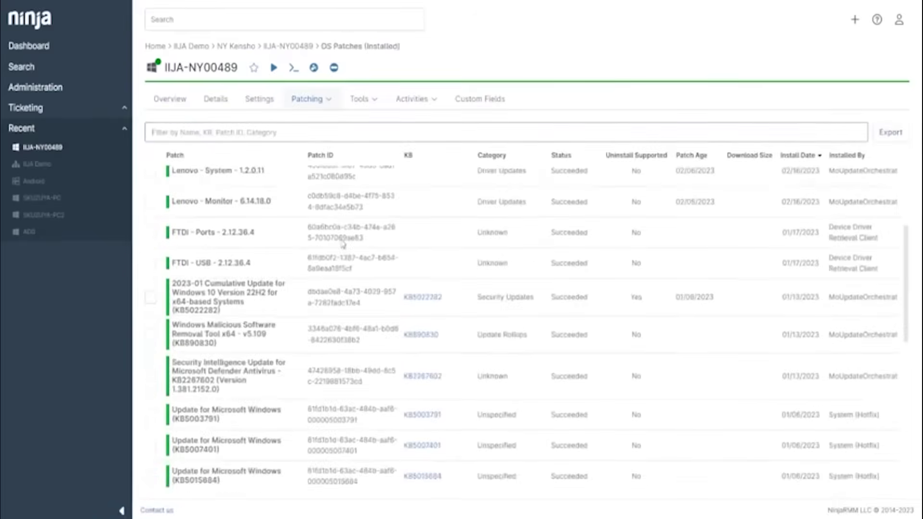
{"action": "scroll", "coordinate": [343, 245], "scroll_direction": "up", "scroll_amount": 3}
{"action": "left_click", "coordinate": [315, 104]}
{"action": "mouse_move", "coordinate": [335, 148]}
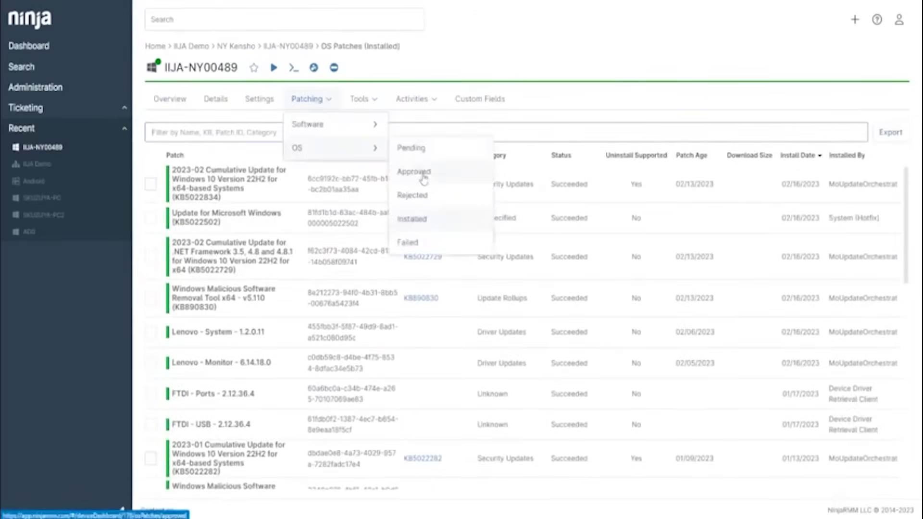
{"action": "left_click", "coordinate": [379, 130]}
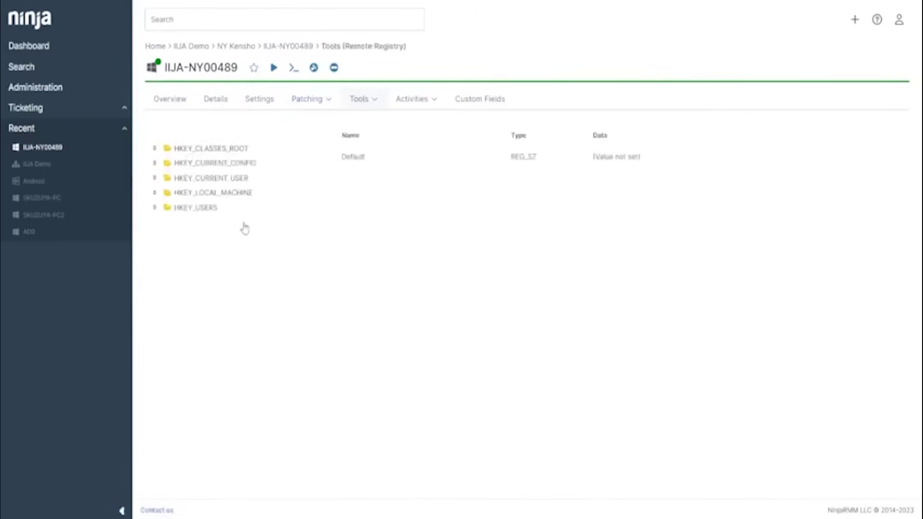
Step: View the running processes, then browse the file system to C:\Users\admin\Documents
{"action": "left_click", "coordinate": [390, 147]}
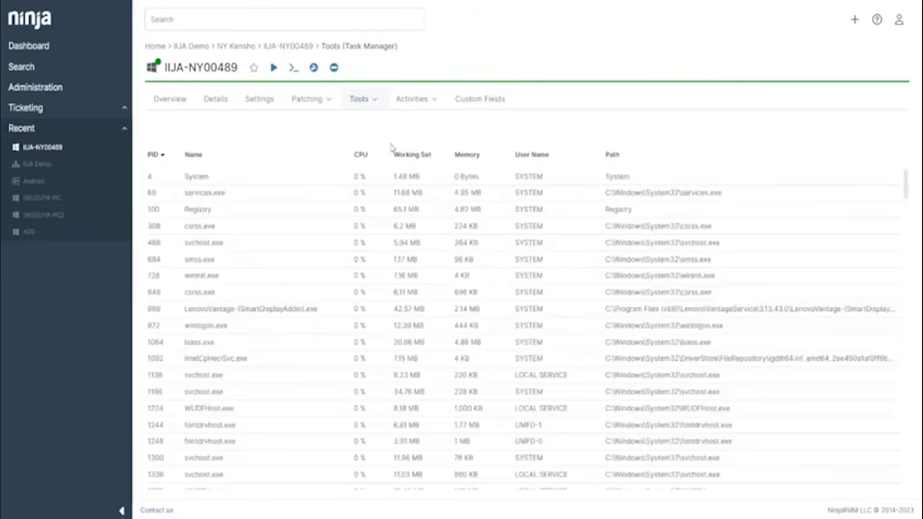
{"action": "scroll", "coordinate": [393, 301], "scroll_direction": "down", "scroll_amount": 10}
{"action": "scroll", "coordinate": [394, 301], "scroll_direction": "down", "scroll_amount": 10}
{"action": "scroll", "coordinate": [394, 301], "scroll_direction": "down", "scroll_amount": 10}
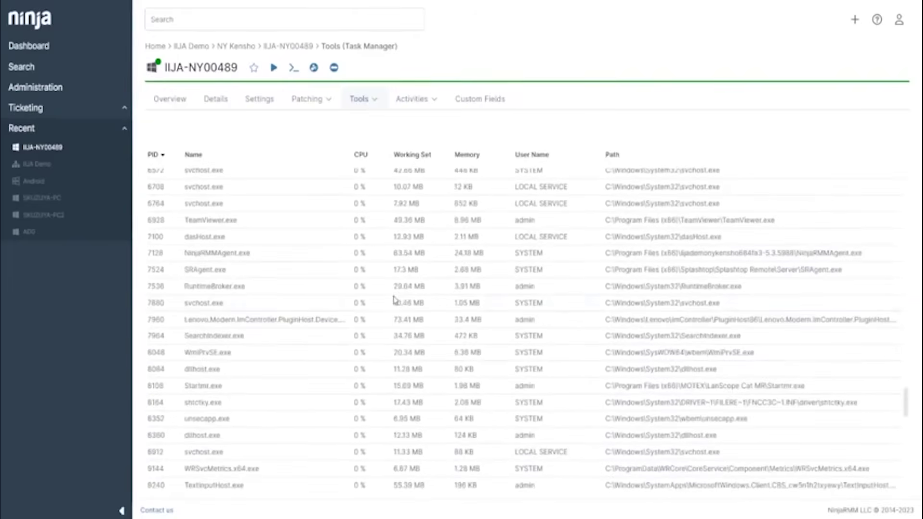
{"action": "scroll", "coordinate": [395, 300], "scroll_direction": "down", "scroll_amount": 5}
{"action": "scroll", "coordinate": [394, 300], "scroll_direction": "up", "scroll_amount": 20}
{"action": "scroll", "coordinate": [394, 300], "scroll_direction": "up", "scroll_amount": 10}
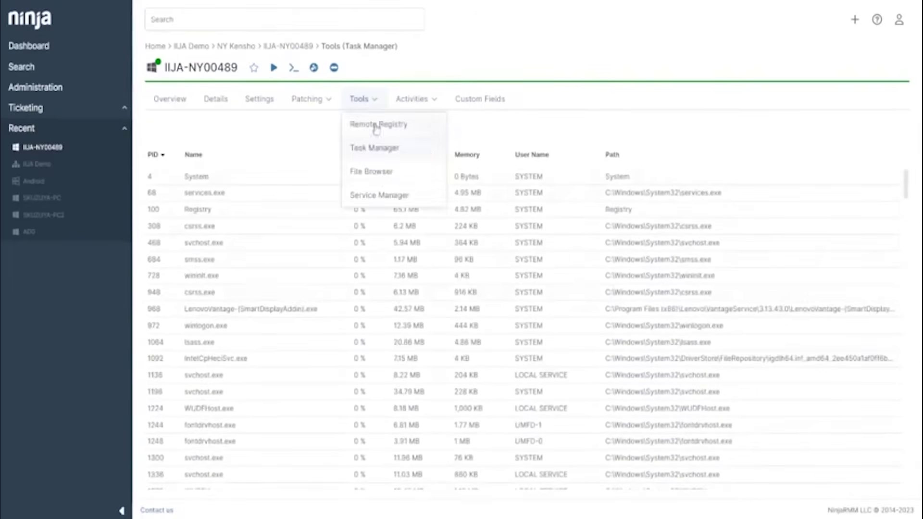
{"action": "left_click", "coordinate": [386, 176]}
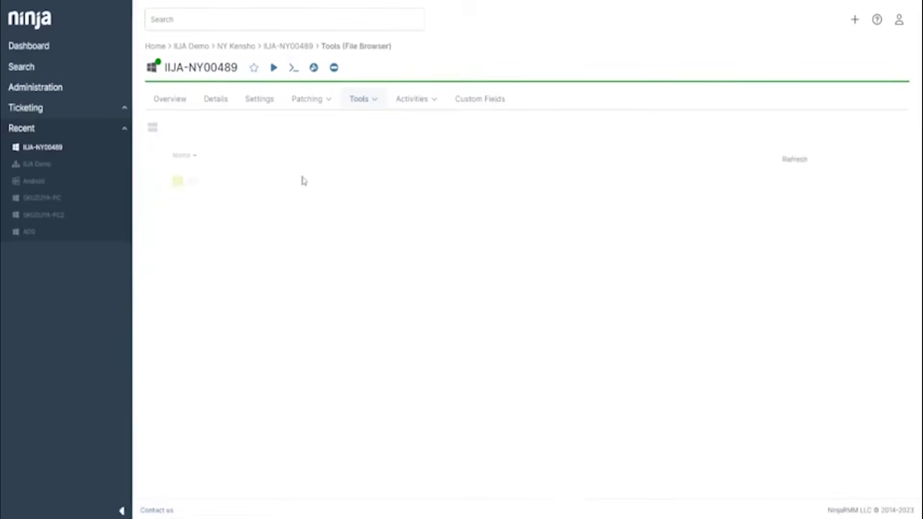
{"action": "scroll", "coordinate": [303, 260], "scroll_direction": "down", "scroll_amount": 3}
{"action": "left_click", "coordinate": [231, 292]}
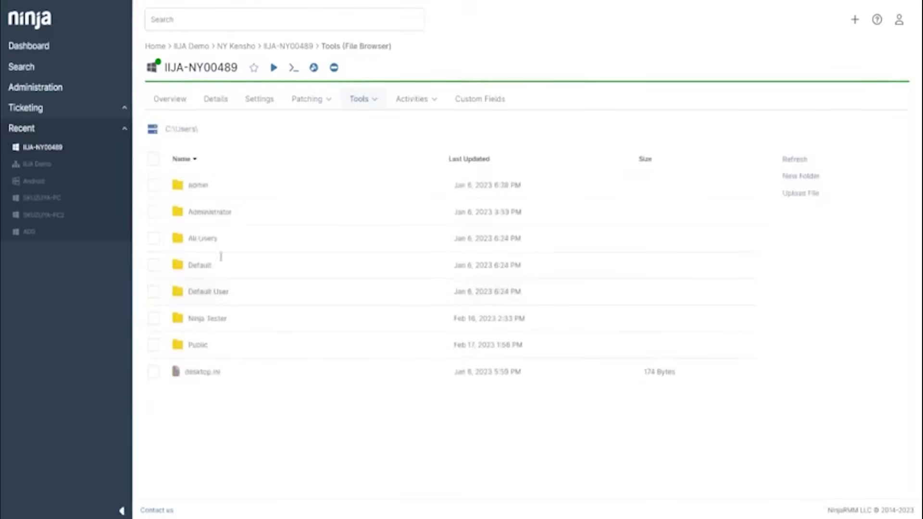
{"action": "left_click", "coordinate": [204, 189]}
{"action": "left_click", "coordinate": [217, 337]}
Step: Show the Windows services list and select the Block Level Backup Engine service
{"action": "left_click", "coordinate": [359, 99]}
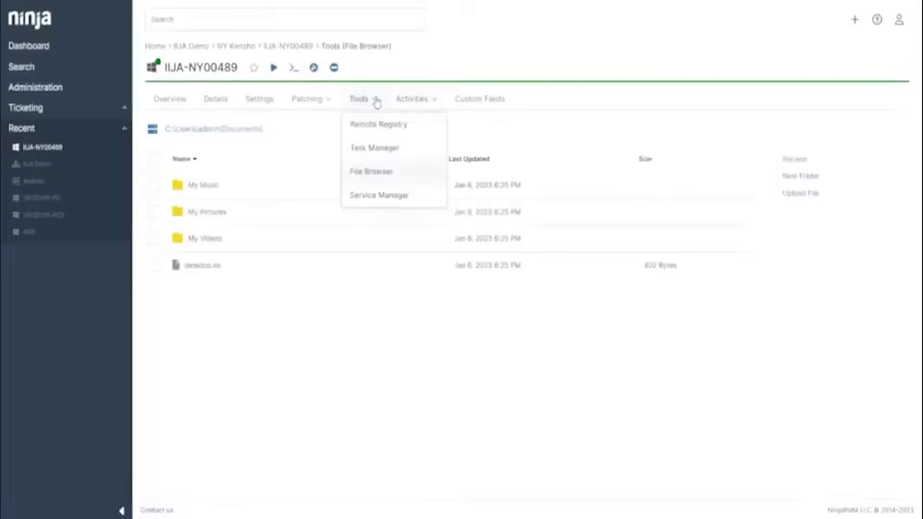
{"action": "left_click", "coordinate": [373, 197]}
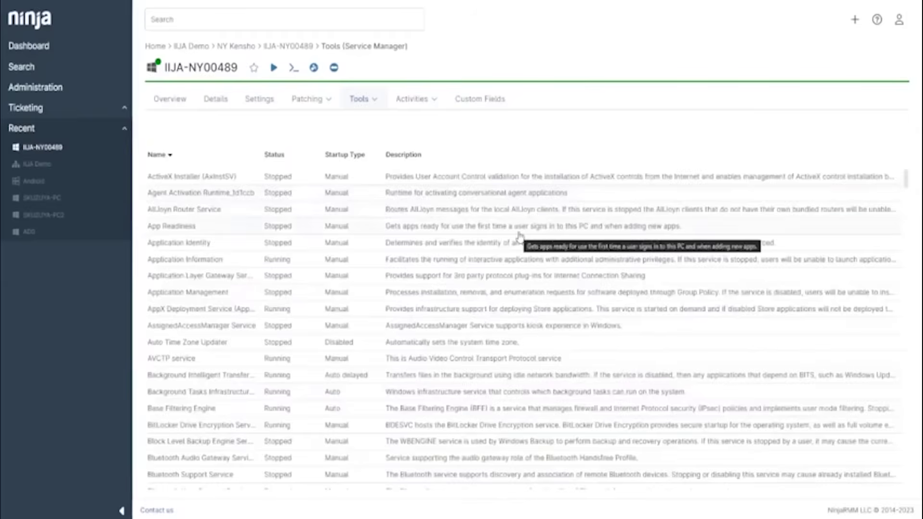
{"action": "left_click", "coordinate": [515, 239]}
{"action": "scroll", "coordinate": [516, 239], "scroll_direction": "down", "scroll_amount": 5}
{"action": "scroll", "coordinate": [519, 238], "scroll_direction": "up", "scroll_amount": 5}
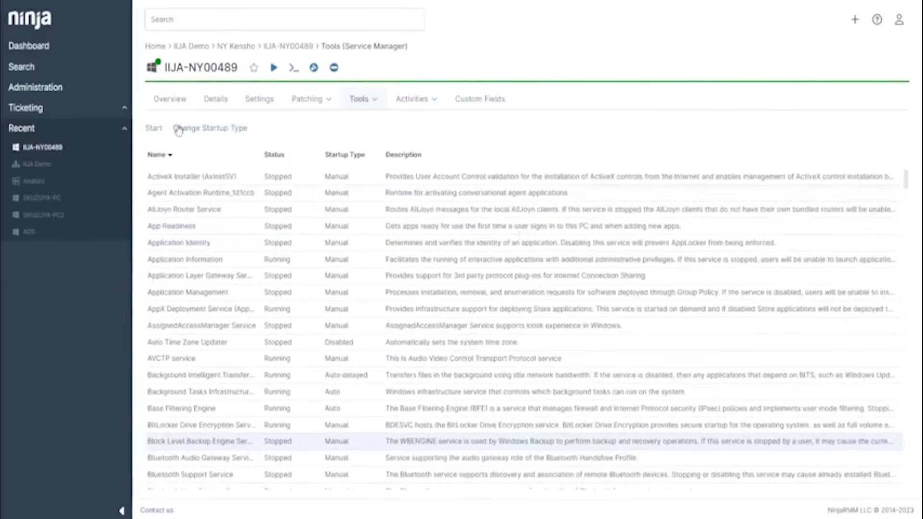